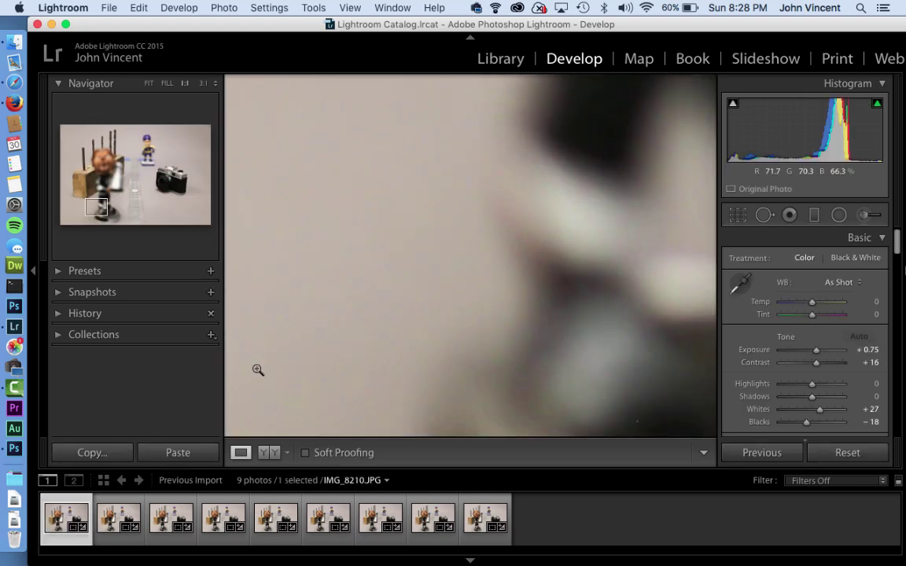
# Step: Open all nine photos of the previous import as layers in a single Photoshop document
pyautogui.click(335, 321)
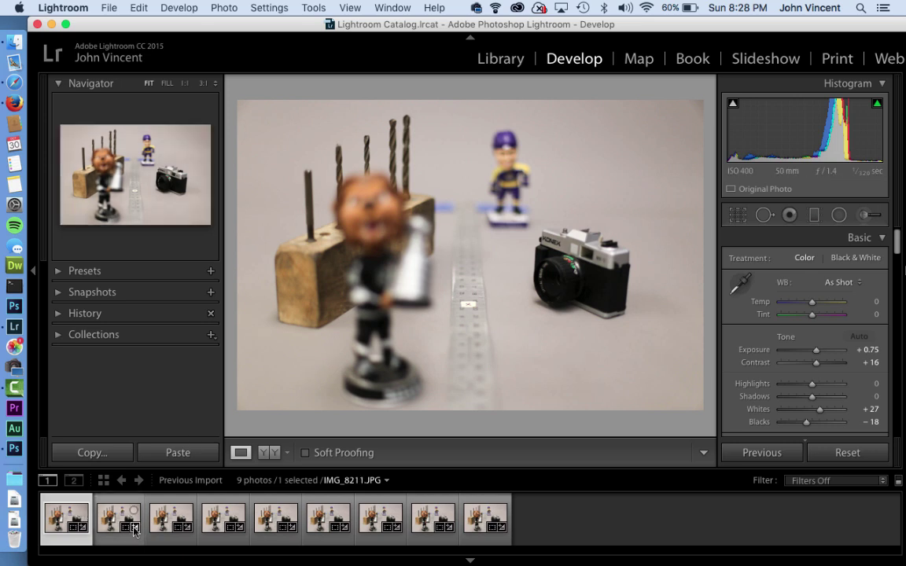
pyautogui.click(481, 516)
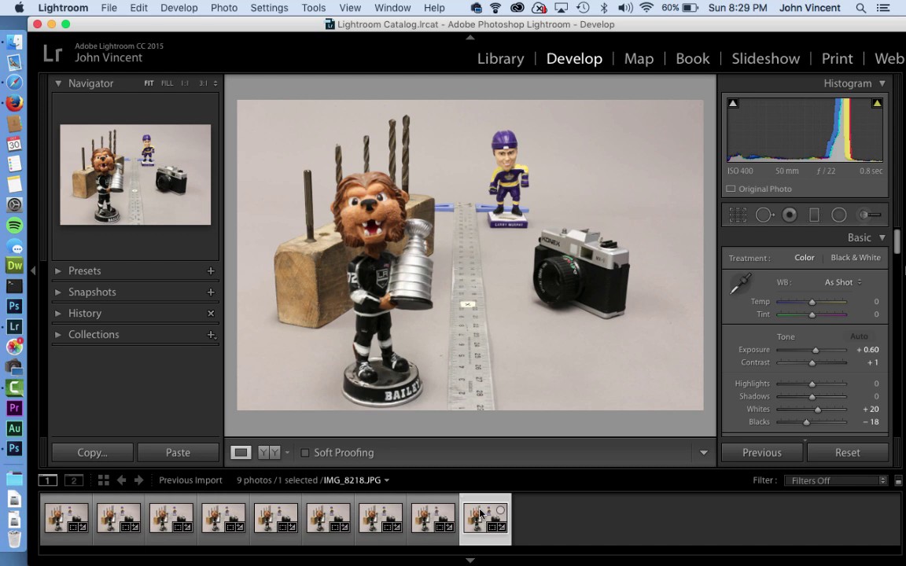
pyautogui.press('super+a')
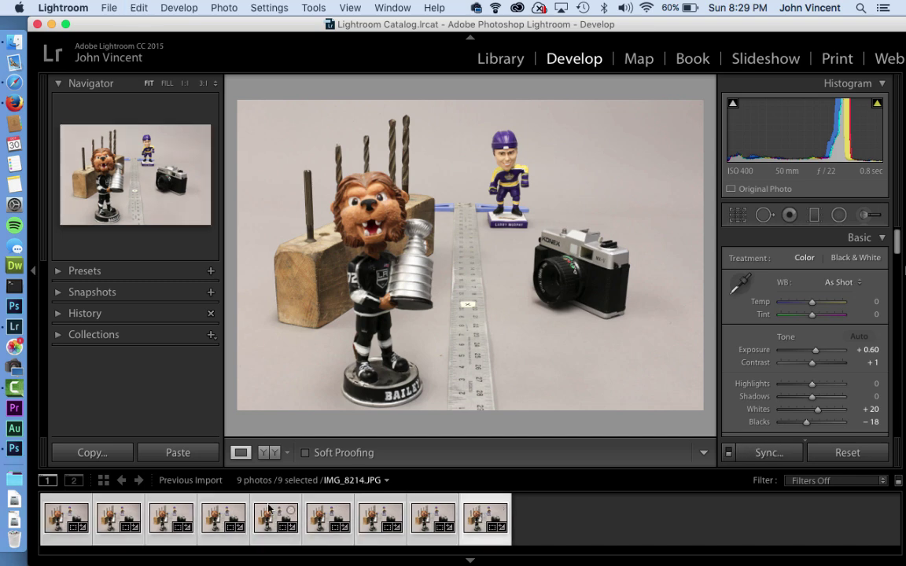
pyautogui.rightClick(268, 505)
pyautogui.moveTo(386, 296)
pyautogui.moveTo(399, 262)
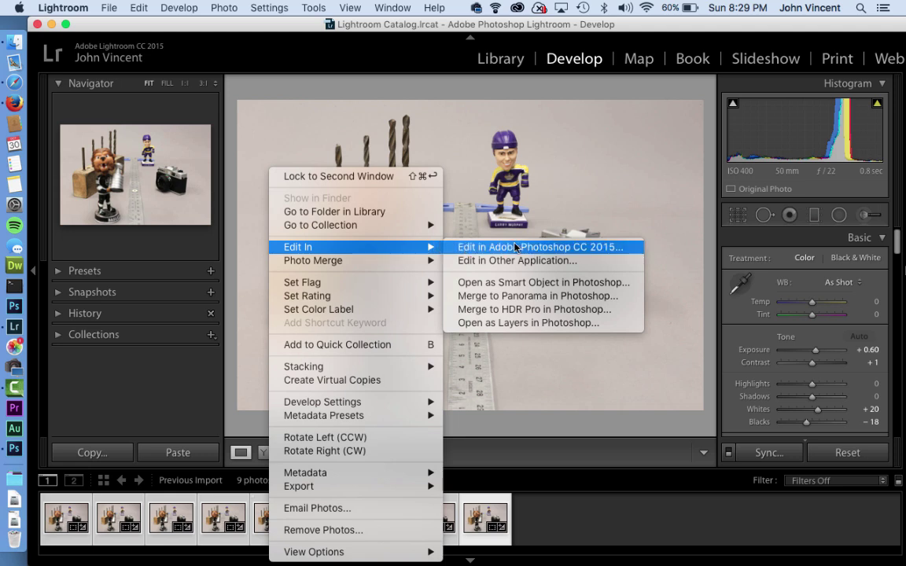
pyautogui.click(554, 323)
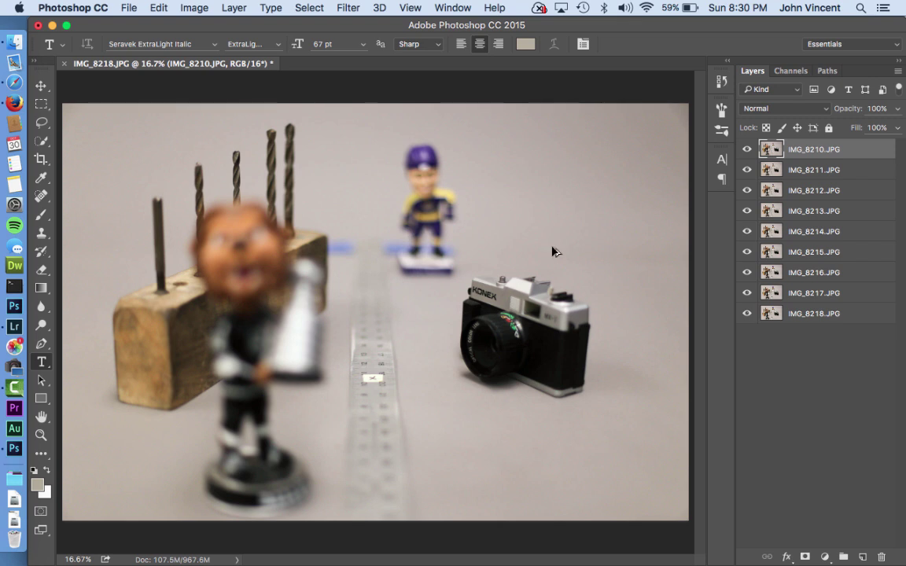
# Step: Resize the layered image to a width of 1000 pixels, keeping its proportions
pyautogui.press('super+alt+i')
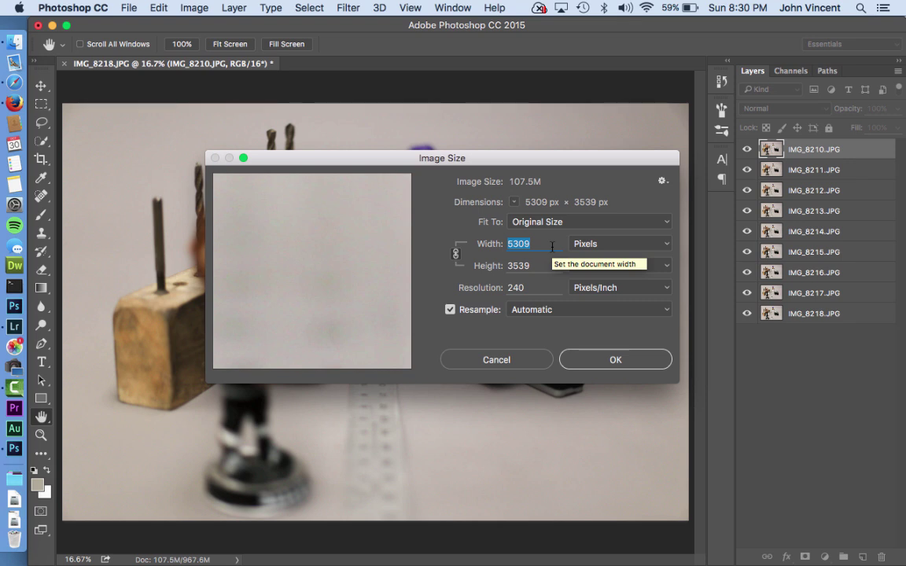
pyautogui.write('10000')
pyautogui.press('BackSpace')
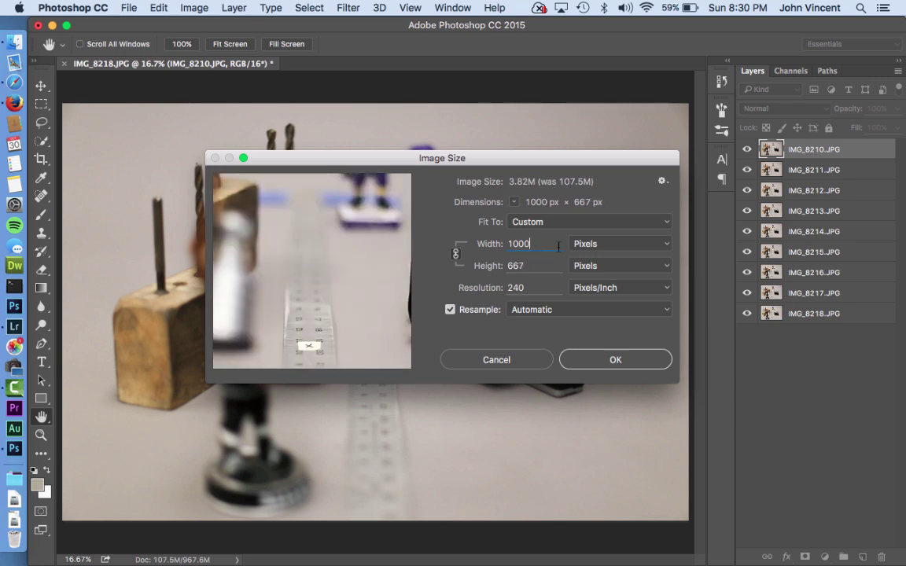
pyautogui.click(616, 361)
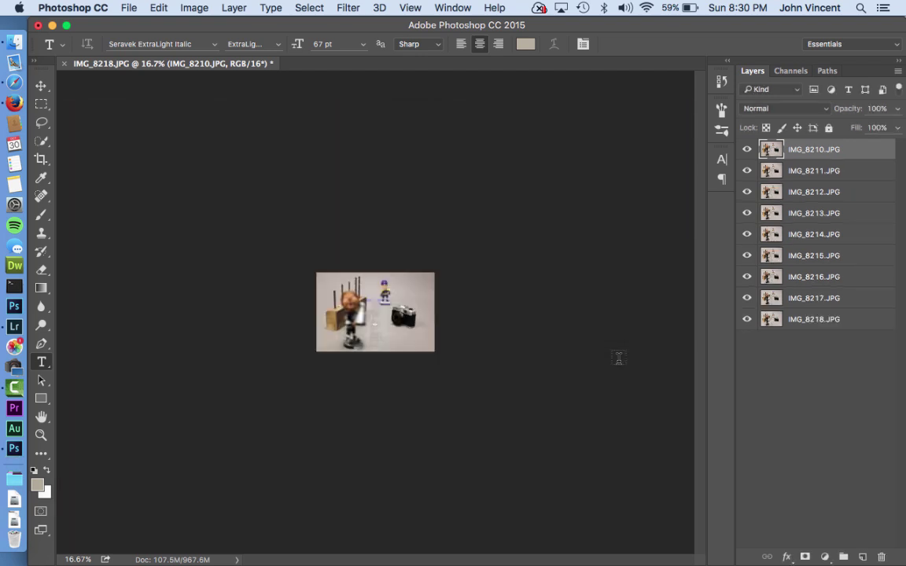
# Step: Set up the Rectangle tool with no fill and make white the foreground colour
pyautogui.press('super+equal')
pyautogui.press('super+equal')
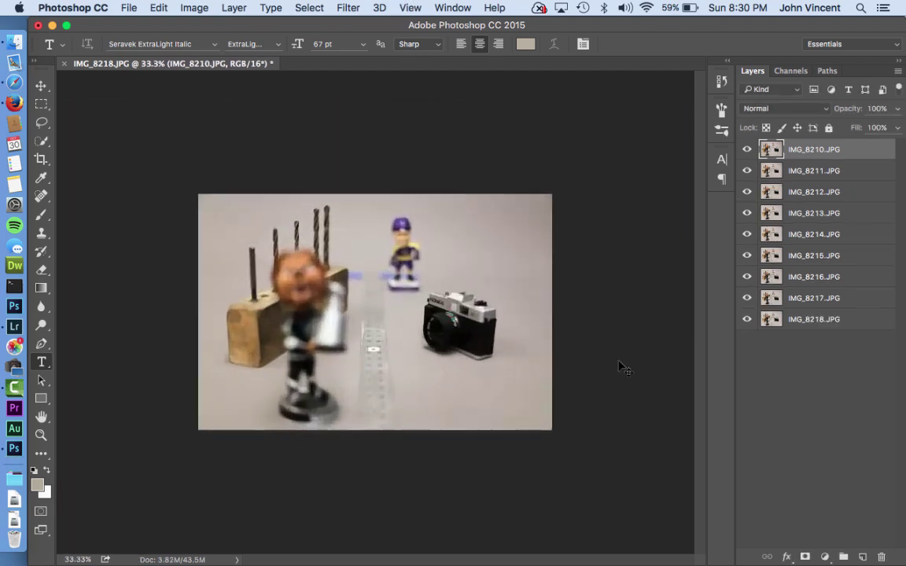
pyautogui.press('super+equal')
pyautogui.press('super+equal')
pyautogui.press('super+equal')
pyautogui.press('super+minus')
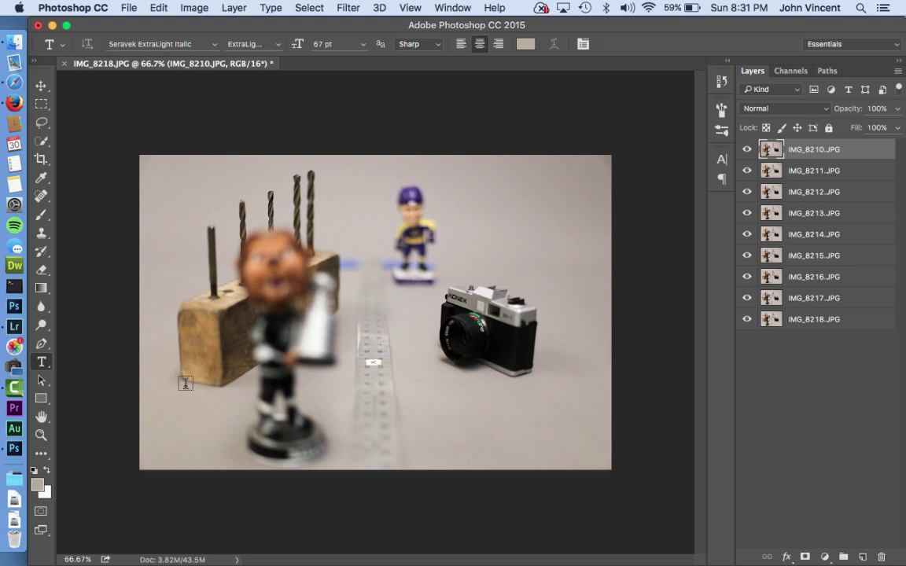
pyautogui.click(41, 400)
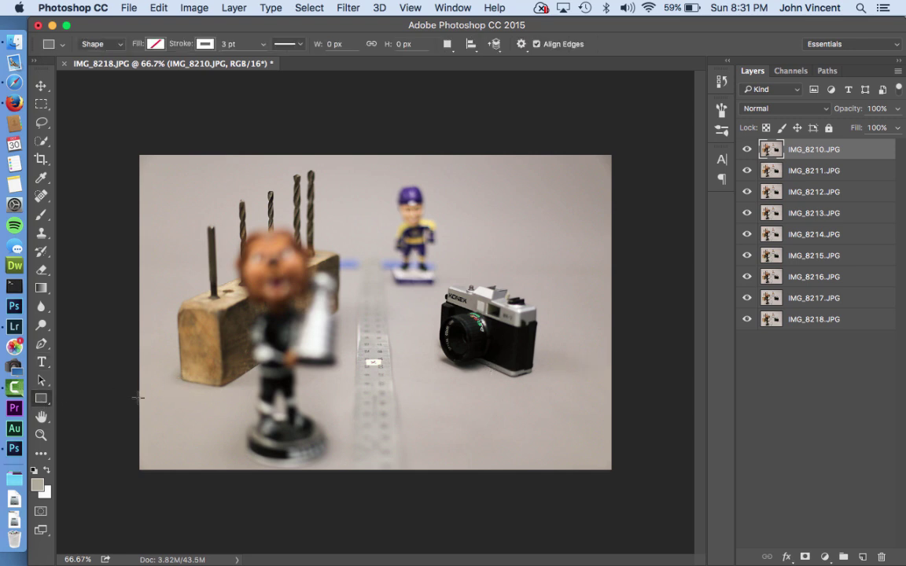
pyautogui.click(47, 470)
pyautogui.click(155, 44)
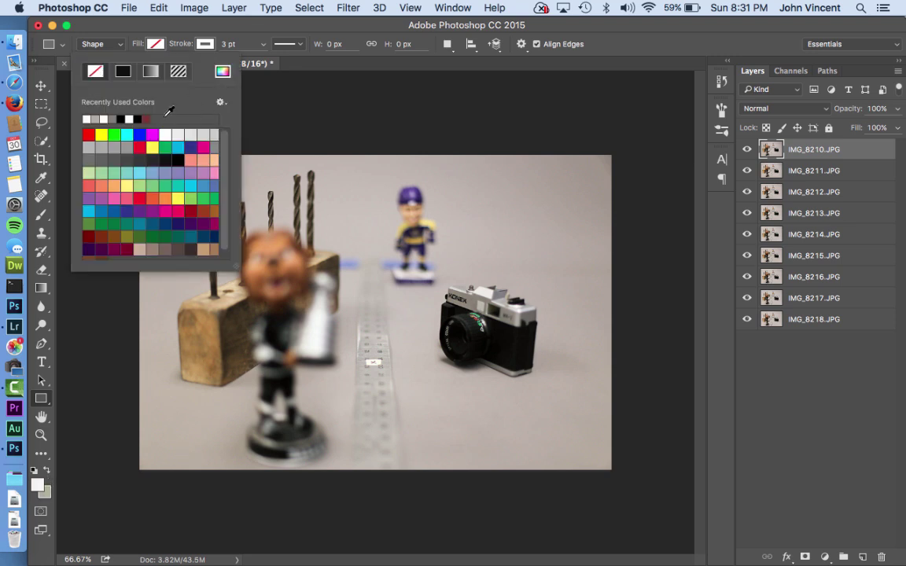
pyautogui.click(88, 120)
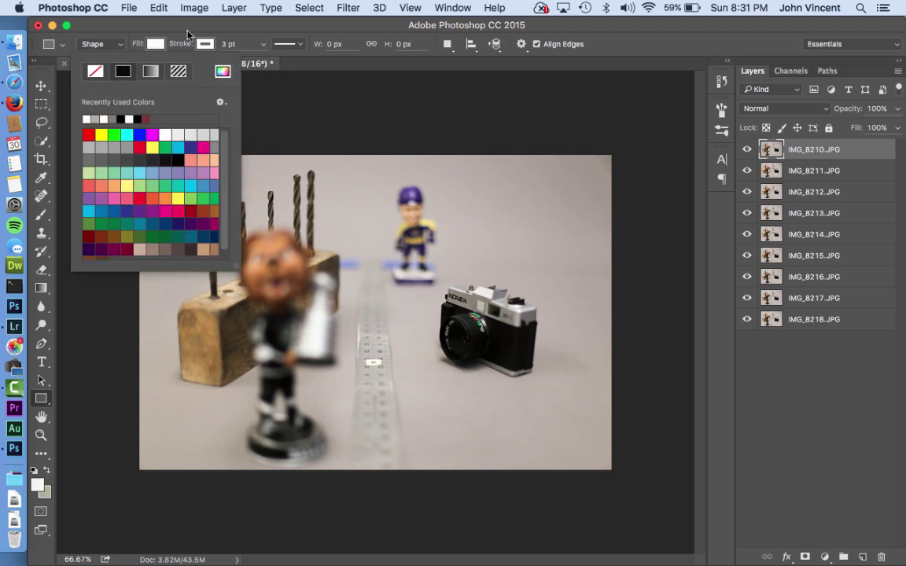
pyautogui.click(158, 46)
pyautogui.click(158, 46)
pyautogui.click(95, 71)
# Step: Draw a white outlined rectangle about 359 × 106 px in the photo's lower-right corner and give it a 2 pt stroke
pyautogui.click(228, 44)
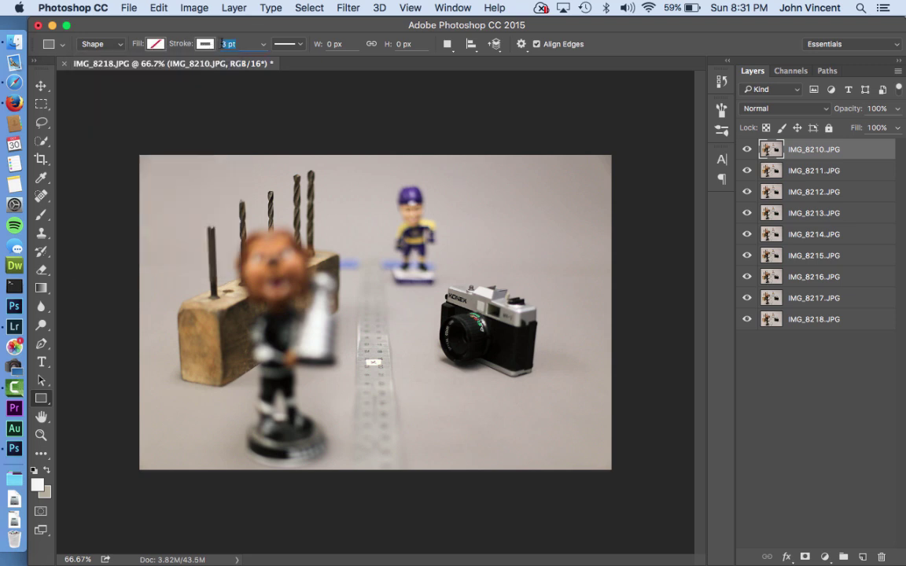
pyautogui.write('7')
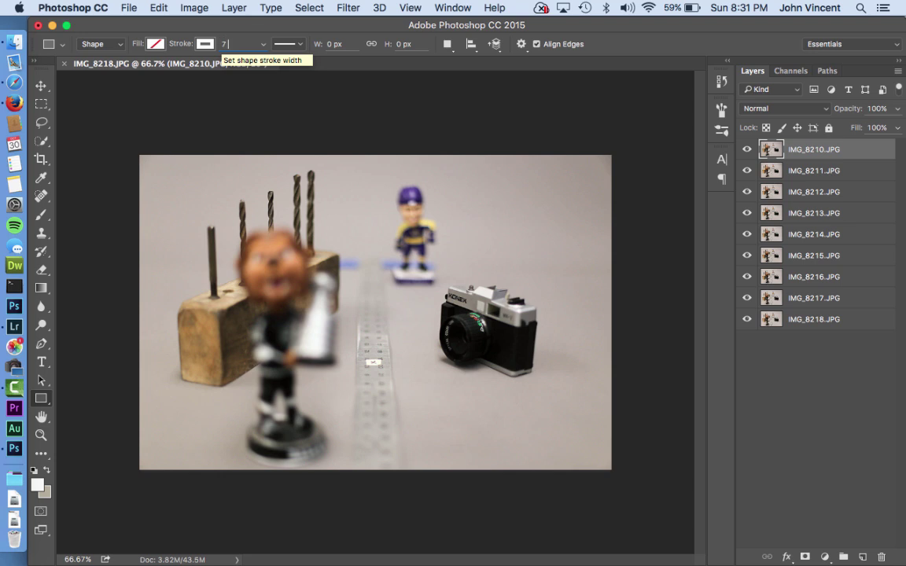
pyautogui.write(' pt')
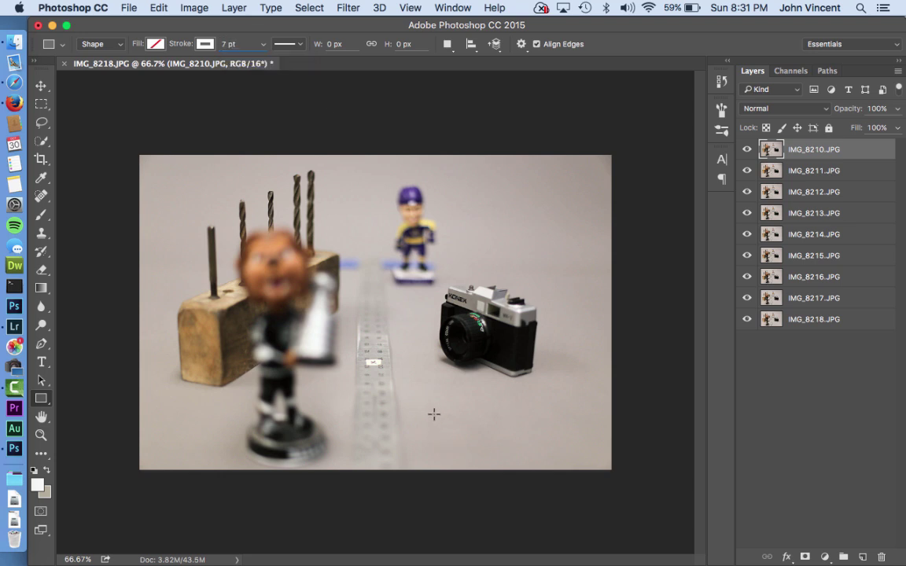
pyautogui.moveTo(434, 412); pyautogui.dragTo(601, 461)
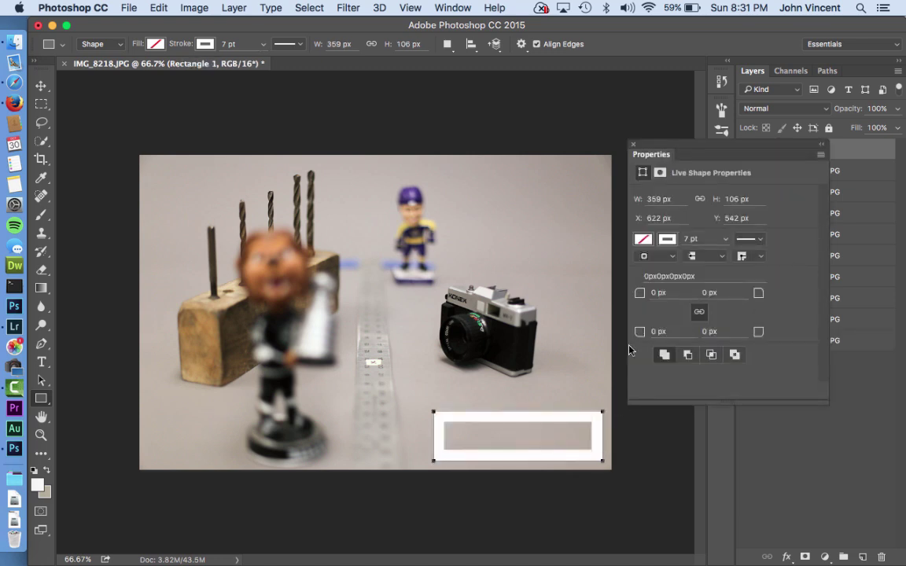
pyautogui.click(223, 44)
pyautogui.write('2')
pyautogui.press('Return')
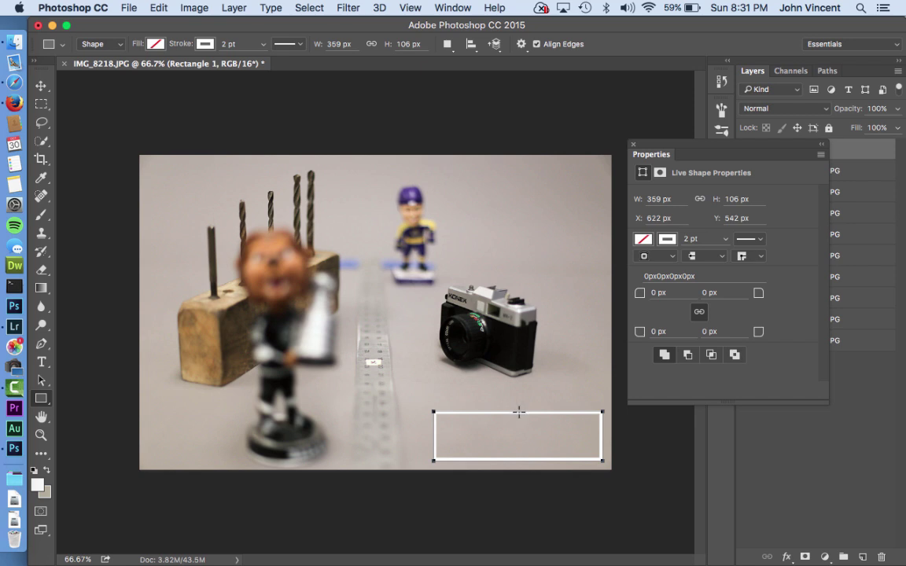
# Step: Draw a second rectangle about 189 × 97 px over the right half of the outlined box and fill it with white
pyautogui.moveTo(511, 414); pyautogui.dragTo(601, 459)
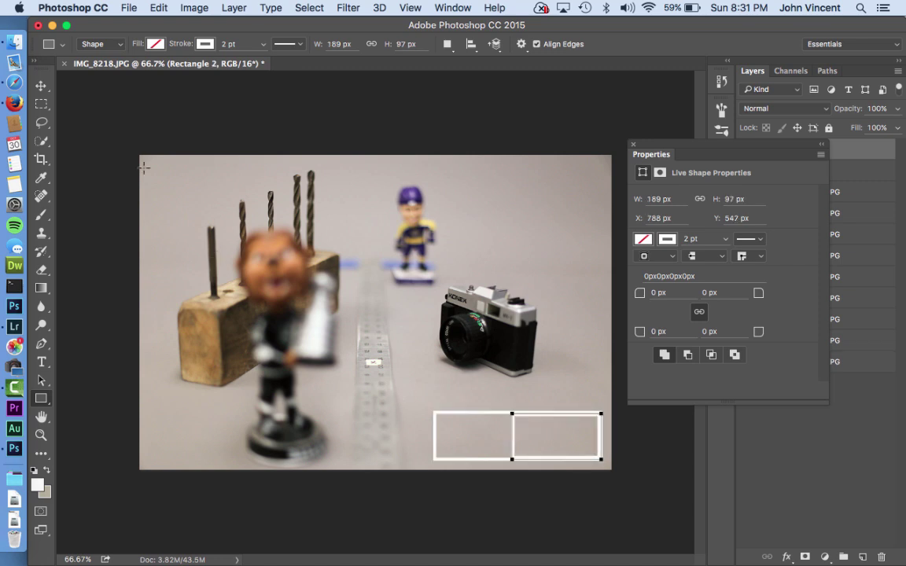
pyautogui.click(156, 44)
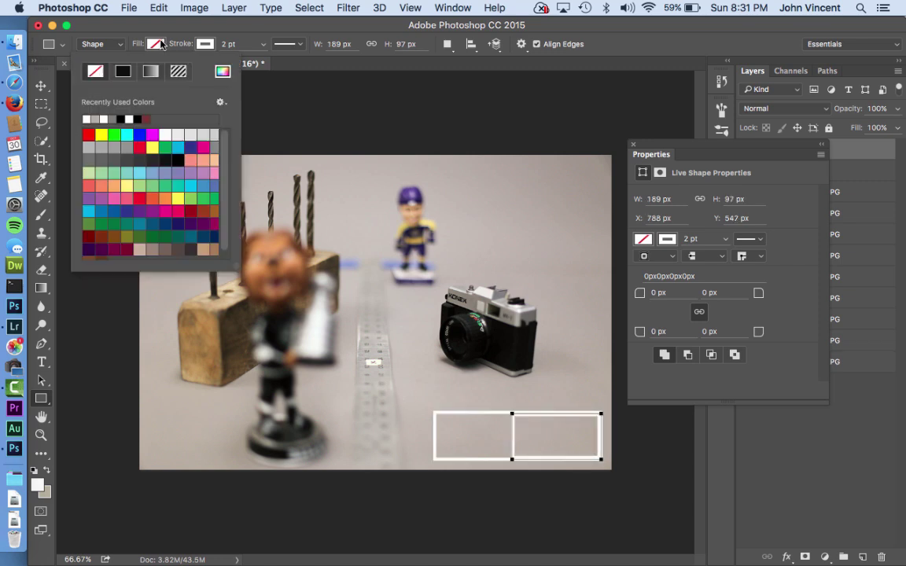
pyautogui.click(130, 119)
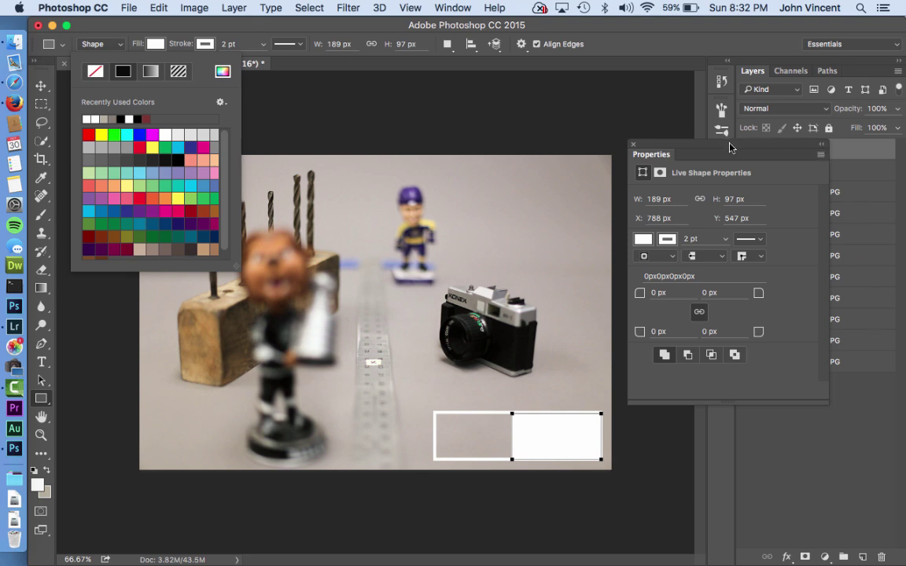
pyautogui.click(576, 136)
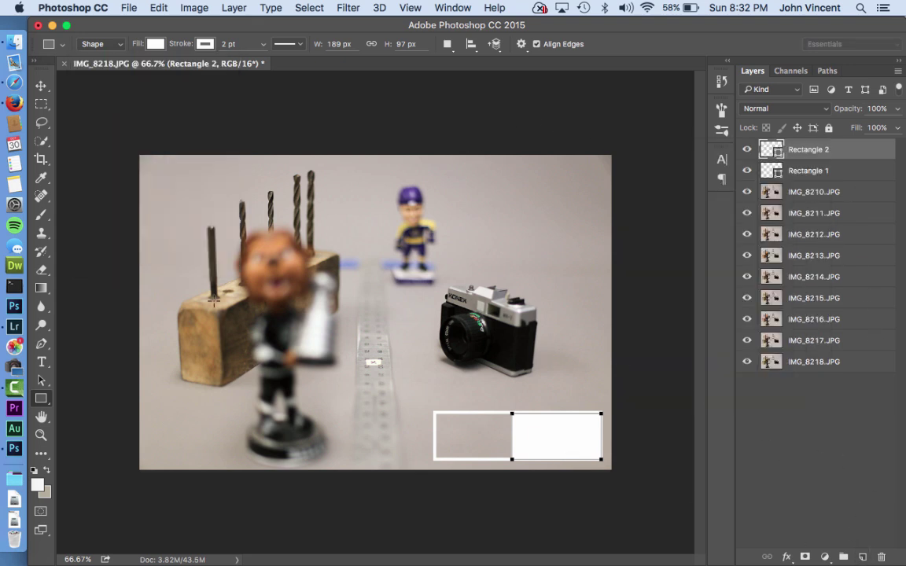
# Step: Add the white text "f/1.4" above the camera in the photo and reduce its size to 23 pt
pyautogui.click(44, 361)
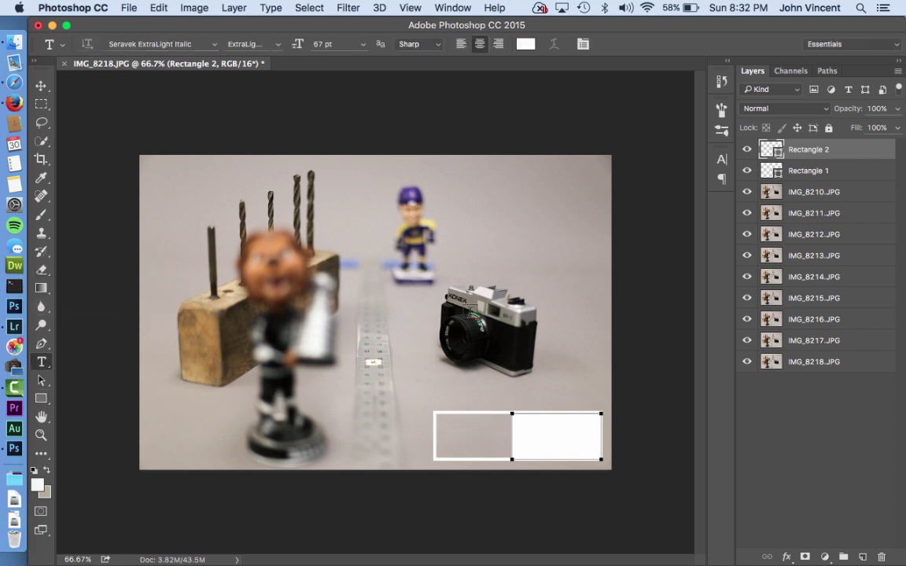
pyautogui.click(468, 225)
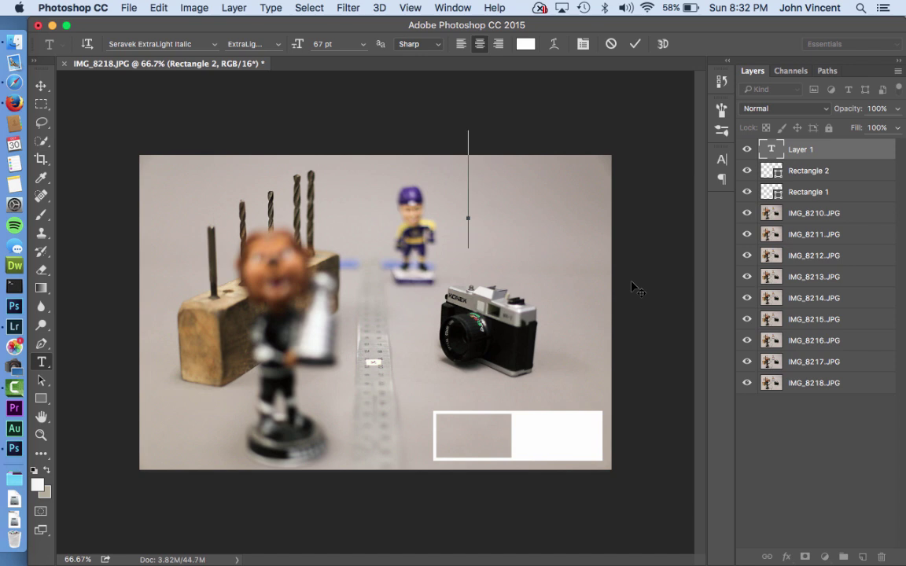
pyautogui.write('f/1.')
pyautogui.write('4')
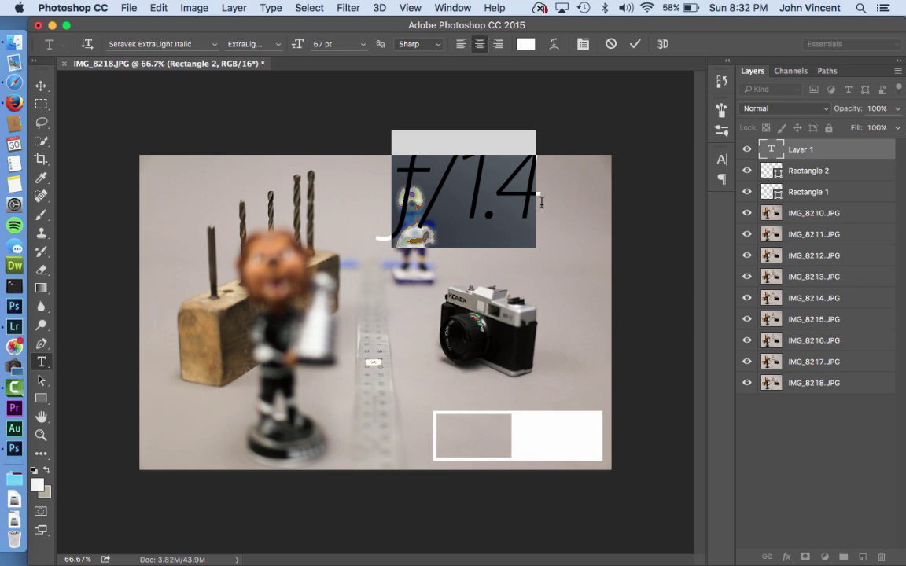
pyautogui.moveTo(298, 44); pyautogui.dragTo(283, 45)
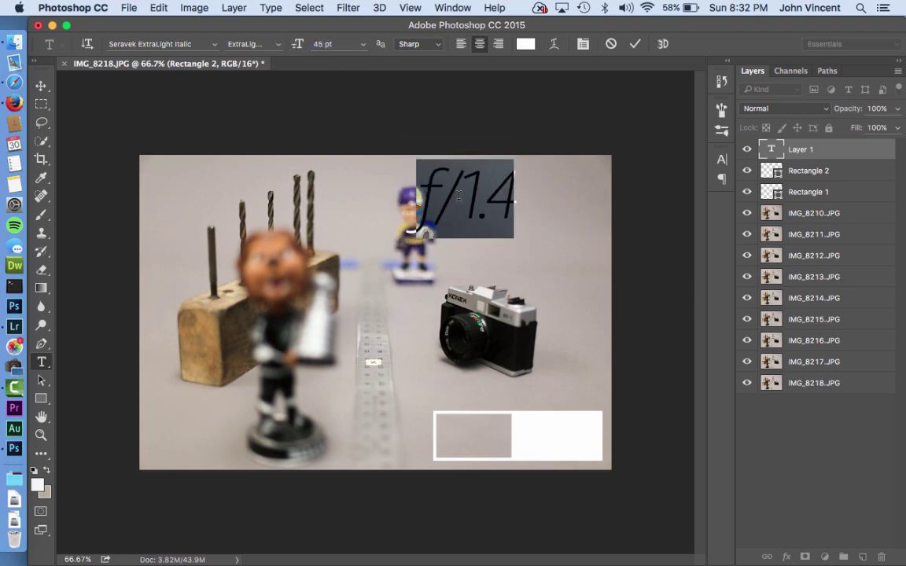
pyautogui.moveTo(299, 45); pyautogui.dragTo(285, 46)
# Step: Move the "f/1.4" text into the unfilled left half of the outlined box and nudge it into place
pyautogui.click(41, 84)
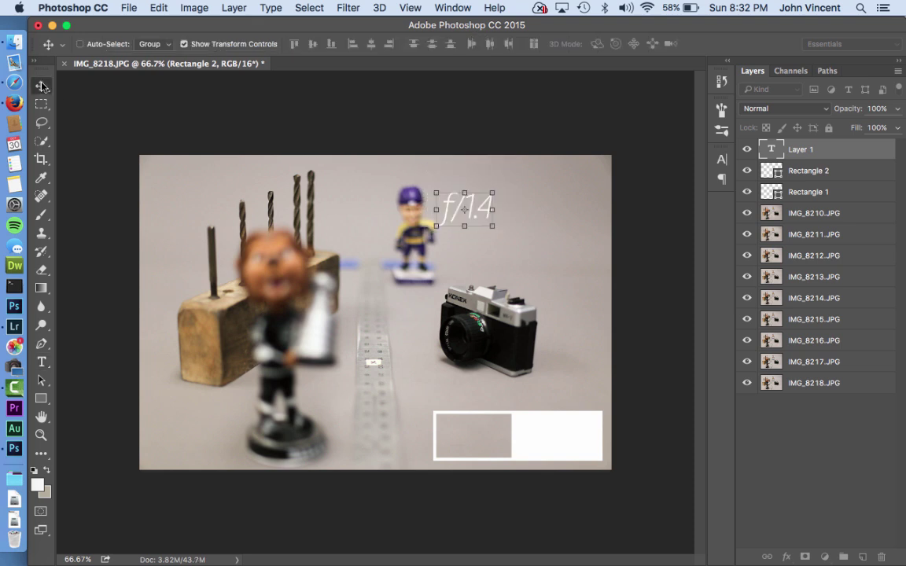
pyautogui.moveTo(525, 224); pyautogui.dragTo(524, 449)
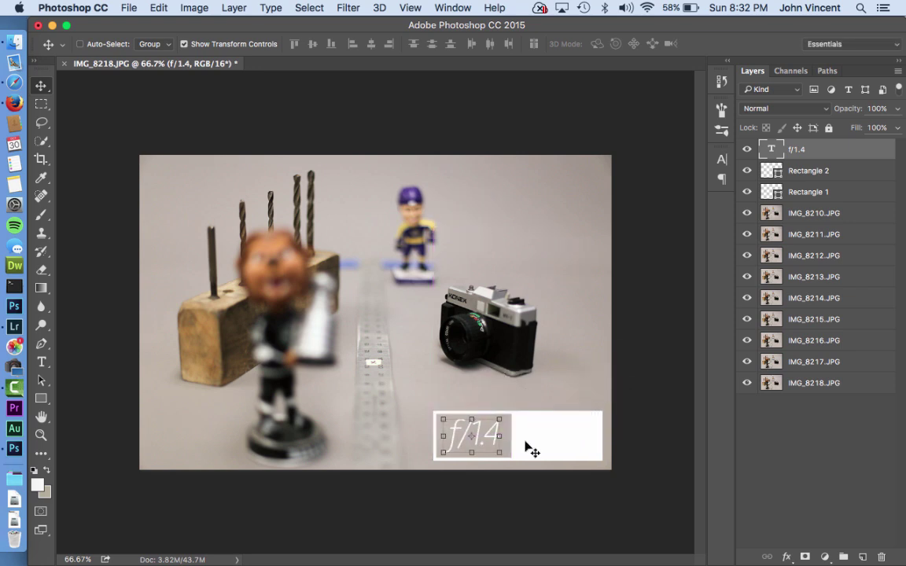
pyautogui.press('Left')
pyautogui.press('Left')
pyautogui.press('Left')
pyautogui.press('Down')
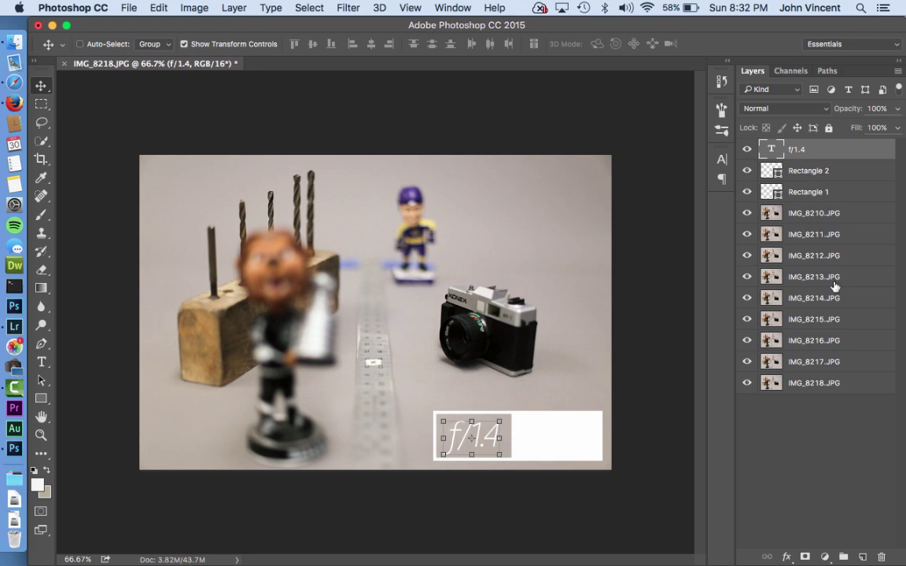
# Step: Add the text "Shallow Depth of Field" above the camera, with "Shallow" on its own first line
pyautogui.click(42, 363)
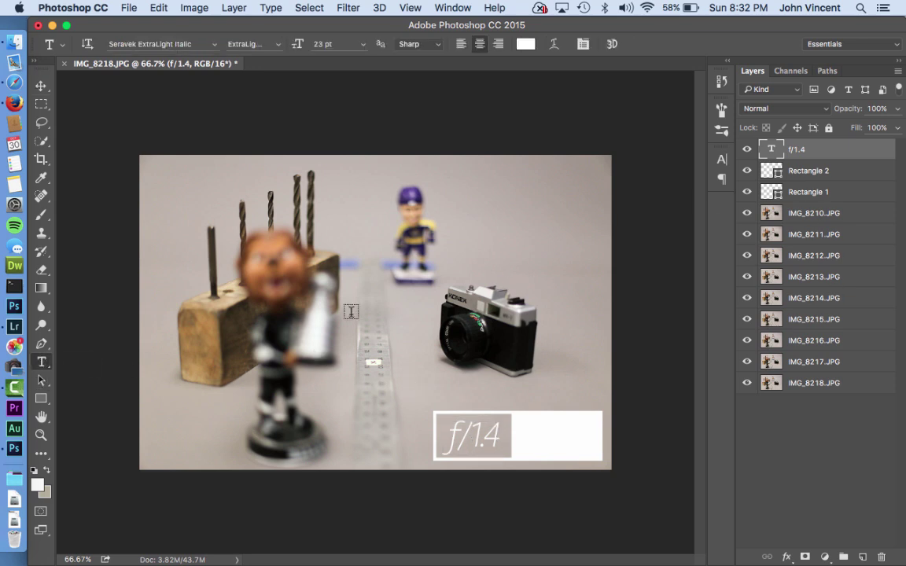
pyautogui.click(494, 205)
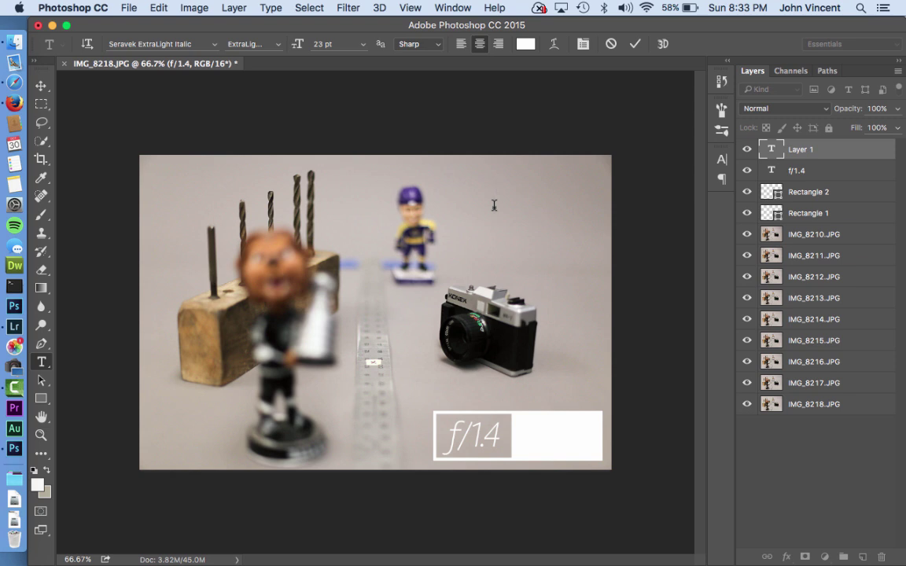
pyautogui.write('D')
pyautogui.press('BackSpace')
pyautogui.write('Shalo')
pyautogui.press('BackSpace')
pyautogui.press('BackSpace')
pyautogui.write('llow ')
pyautogui.write('Depth of Field')
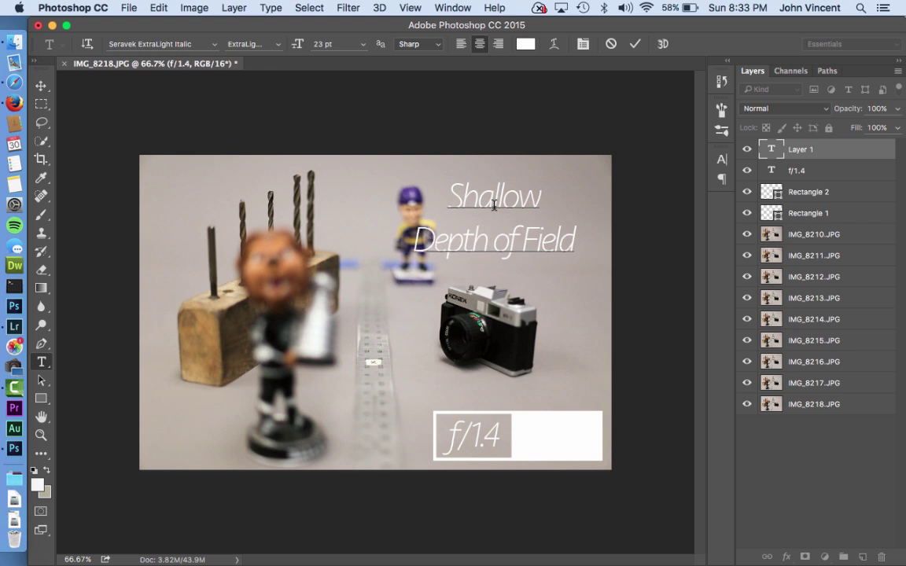
# Step: Shrink the "Shallow Depth of Field" text and move it onto the white-filled rectangle
pyautogui.press('super+a')
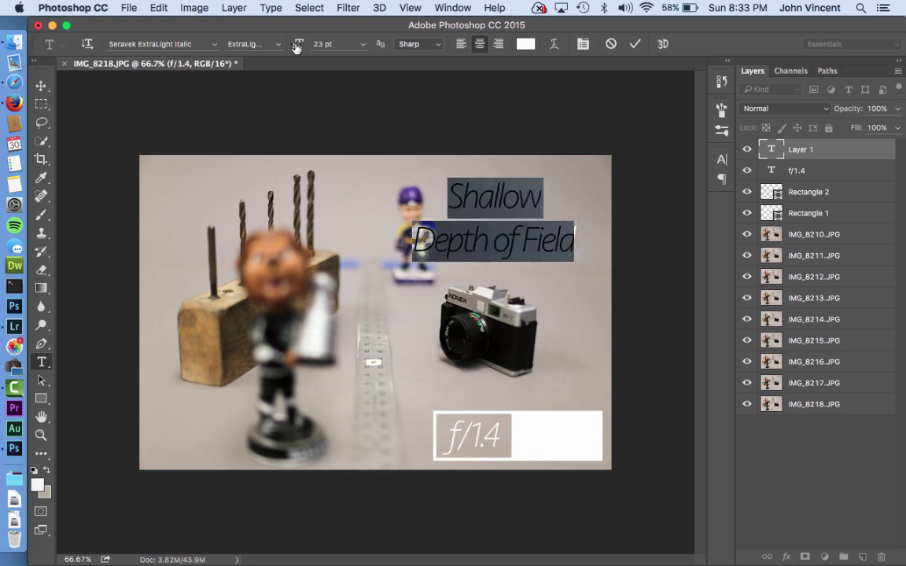
pyautogui.moveTo(297, 48)
pyautogui.mouseDown()
pyautogui.moveTo(250, 45)
pyautogui.moveTo(295, 41)
pyautogui.moveTo(285, 47)
pyautogui.mouseUp()
pyautogui.click(41, 85)
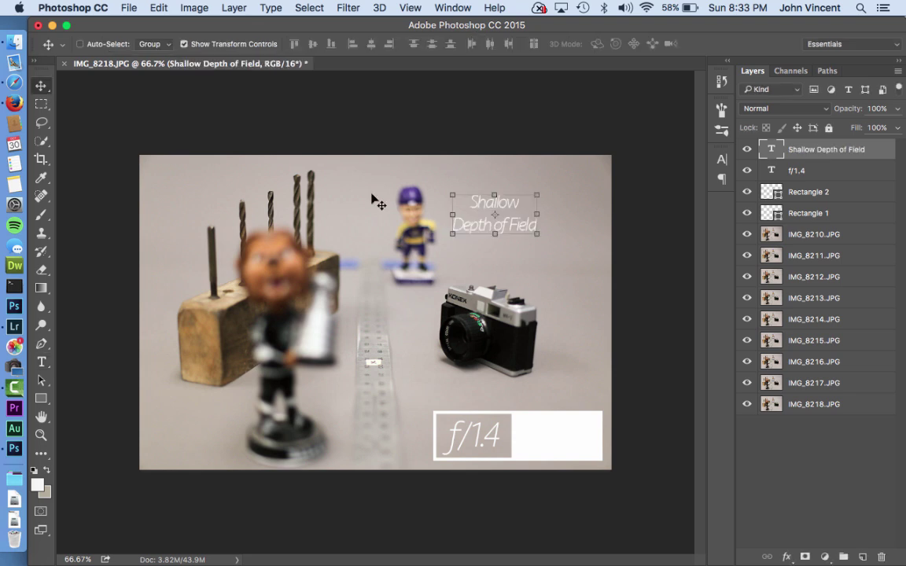
pyautogui.moveTo(522, 210); pyautogui.dragTo(584, 440)
pyautogui.press('super+a')
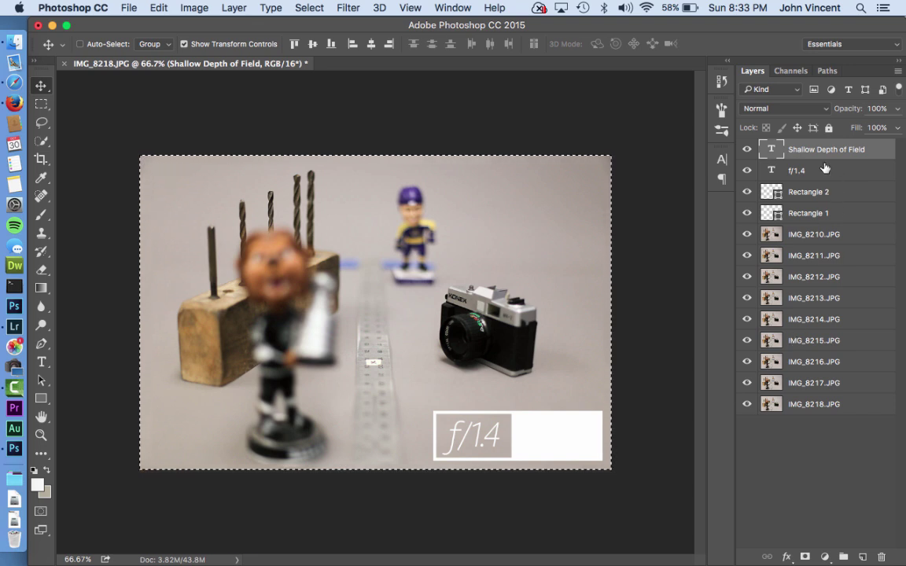
# Step: Recolor the "Shallow Depth of Field" text with the grey-beige sampled from the photo background just above the caption box
pyautogui.doubleClick(772, 150)
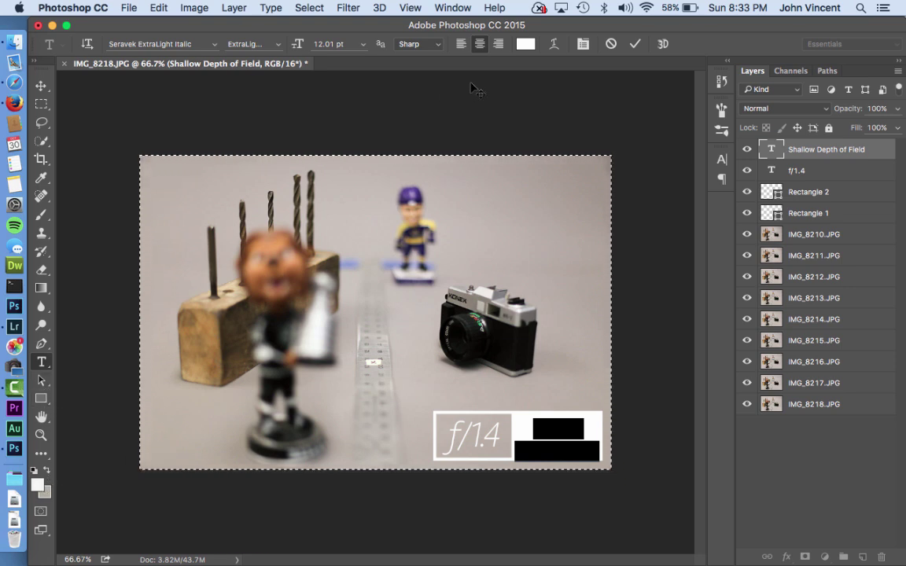
pyautogui.click(525, 44)
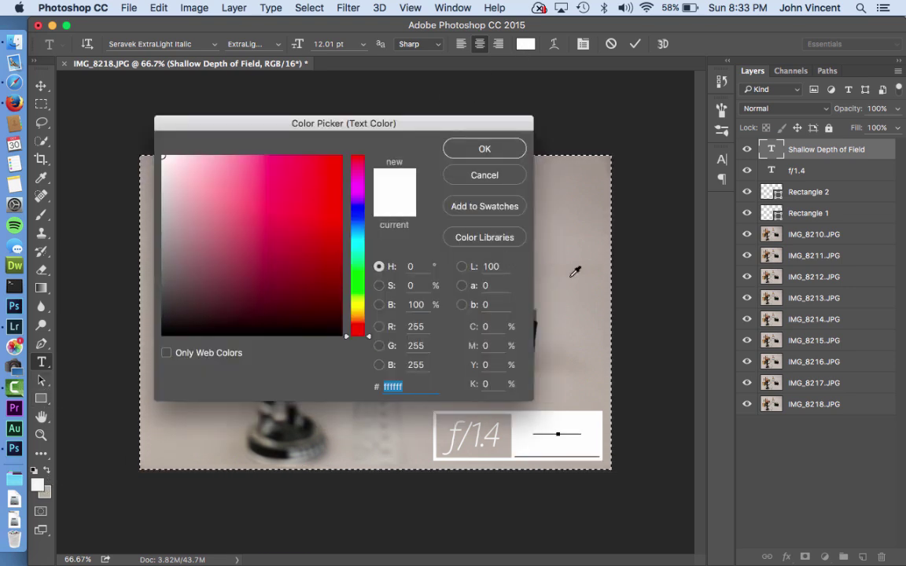
pyautogui.click(572, 395)
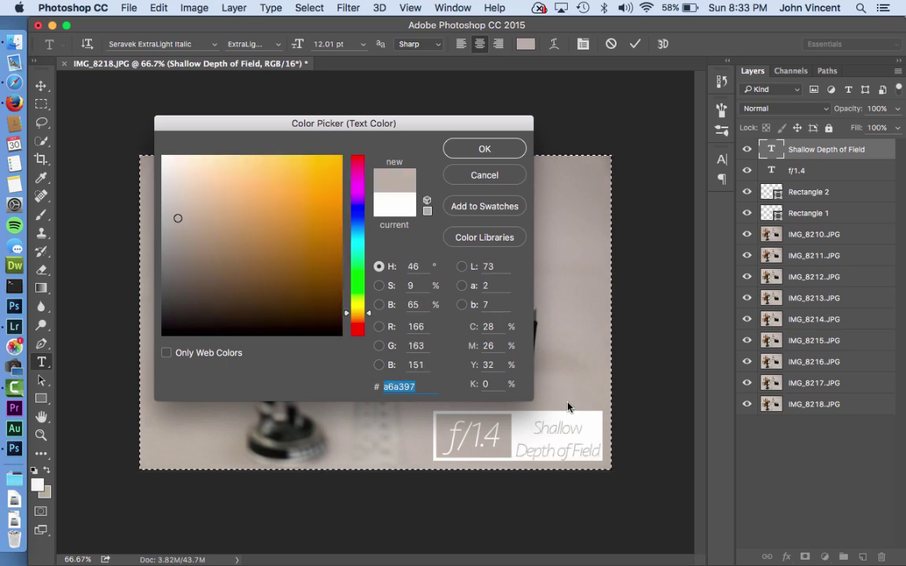
pyautogui.click(485, 148)
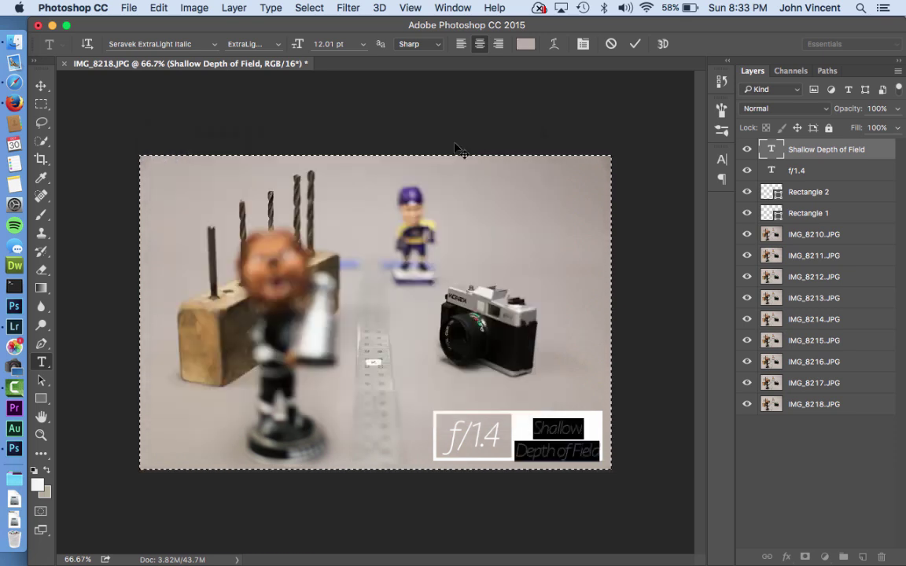
pyautogui.click(42, 86)
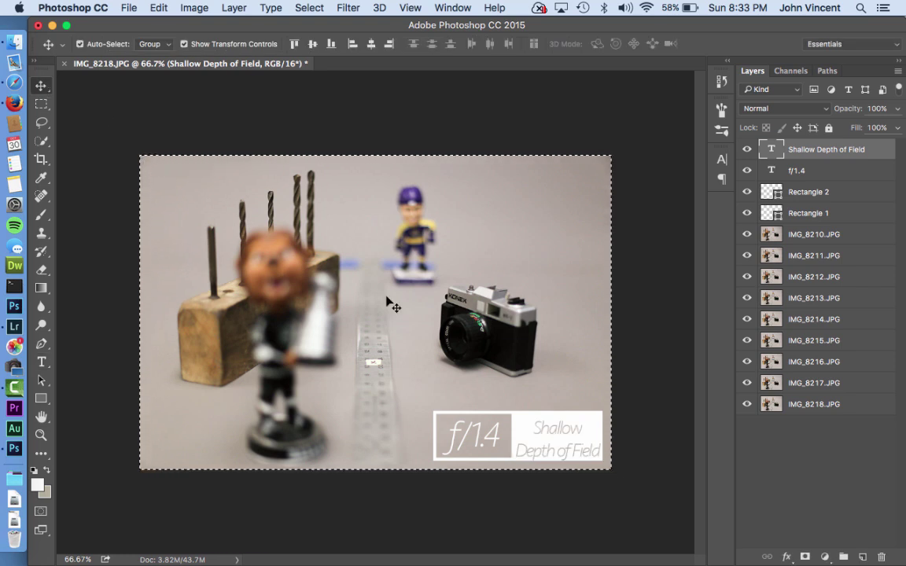
# Step: Deselect the canvas selection and nudge the "Shallow Depth of Field" text slightly upward within the white rectangle
pyautogui.press('super+d')
pyautogui.press('Up')
pyautogui.press('Up')
pyautogui.press('Up')
pyautogui.press('Up')
pyautogui.press('Up')
pyautogui.press('Up')
pyautogui.press('Up')
pyautogui.press('Up')
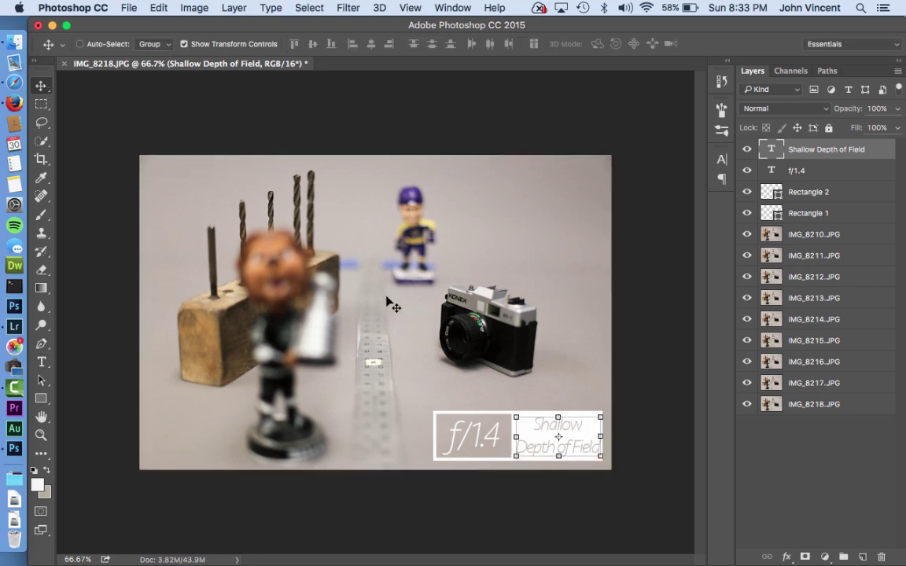
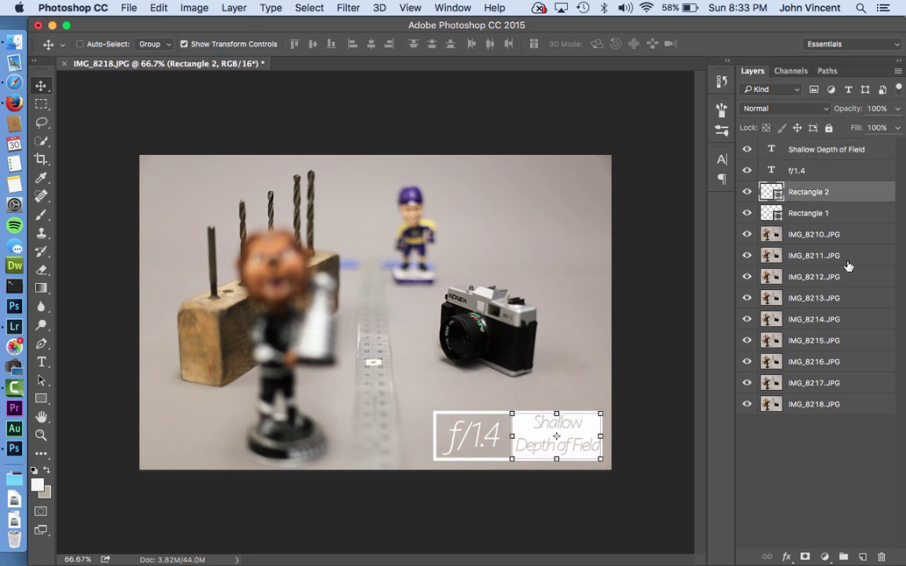
# Step: Move the f/1.4 layer below both rectangles and group the rectangles with the "Shallow Depth of Field" layer as "Graphic"
pyautogui.click(847, 181)
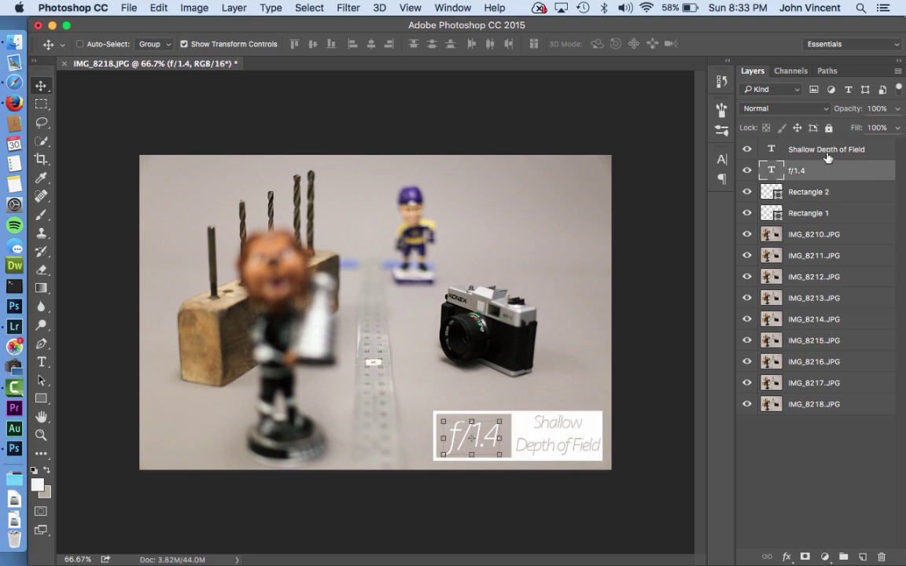
pyautogui.moveTo(804, 172); pyautogui.dragTo(804, 214)
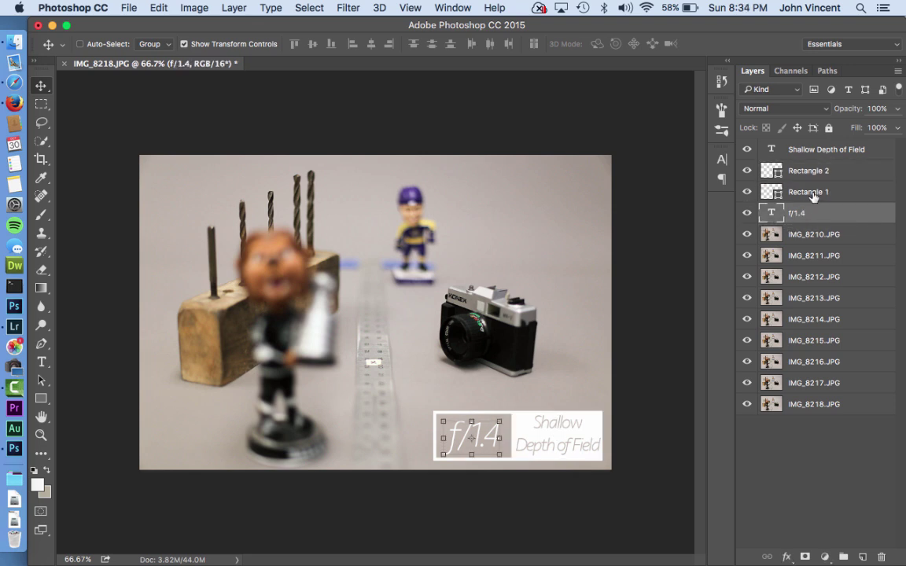
pyautogui.click(815, 194)
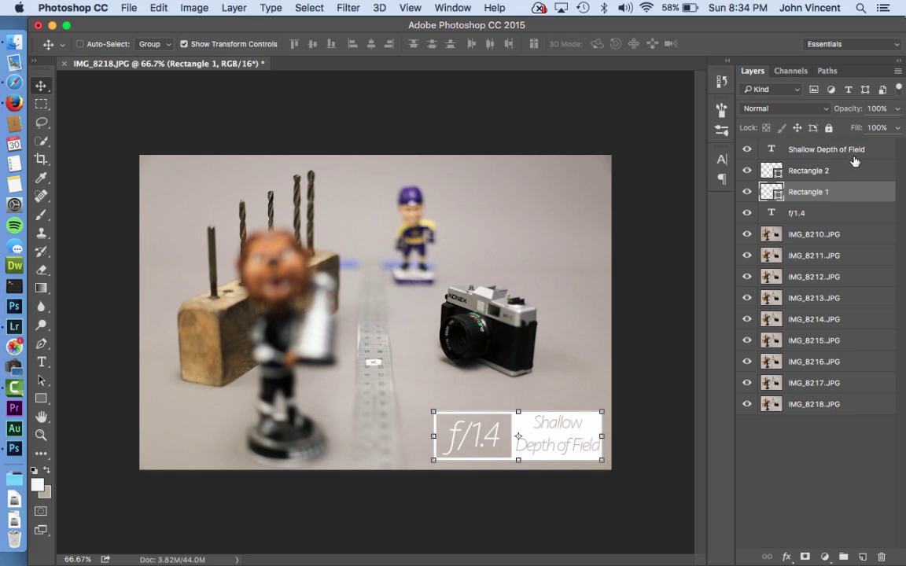
pyautogui.keyDown('shift'); pyautogui.click(850, 154); pyautogui.keyUp('shift')
pyautogui.moveTo(852, 152); pyautogui.dragTo(844, 557)
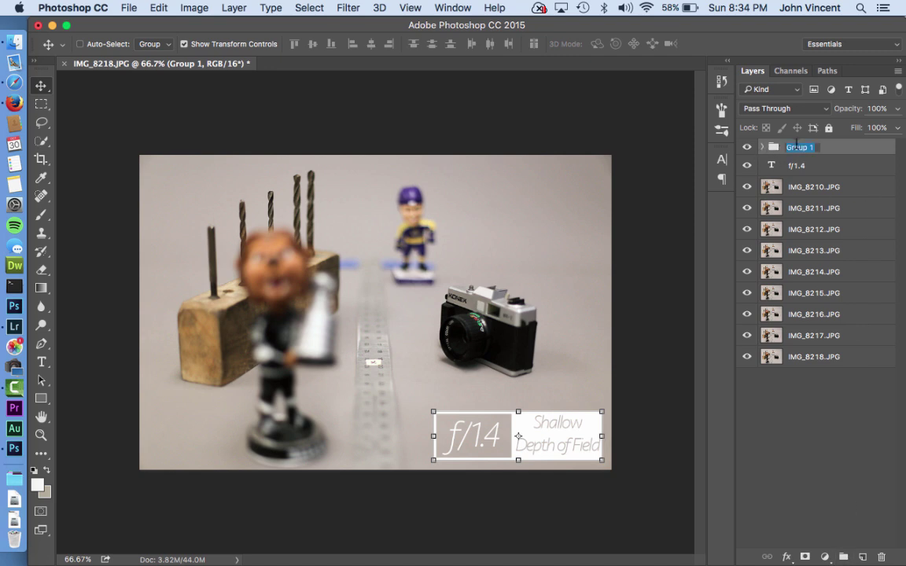
pyautogui.write('Graphic')
pyautogui.press('Return')
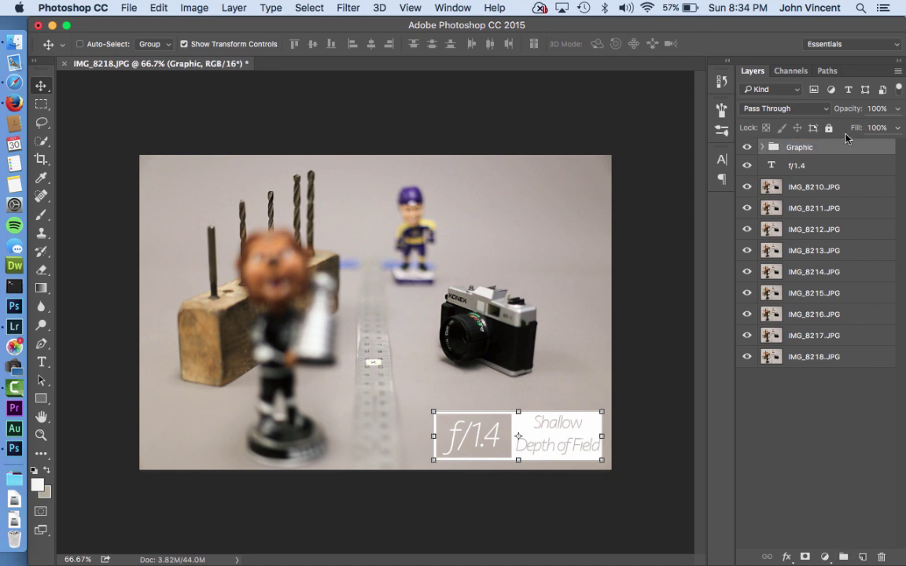
# Step: Duplicate the "Shallow Depth of Field" text layer inside the Graphic group and hide the copy
pyautogui.click(762, 147)
pyautogui.moveTo(828, 171); pyautogui.dragTo(863, 557)
pyautogui.click(747, 165)
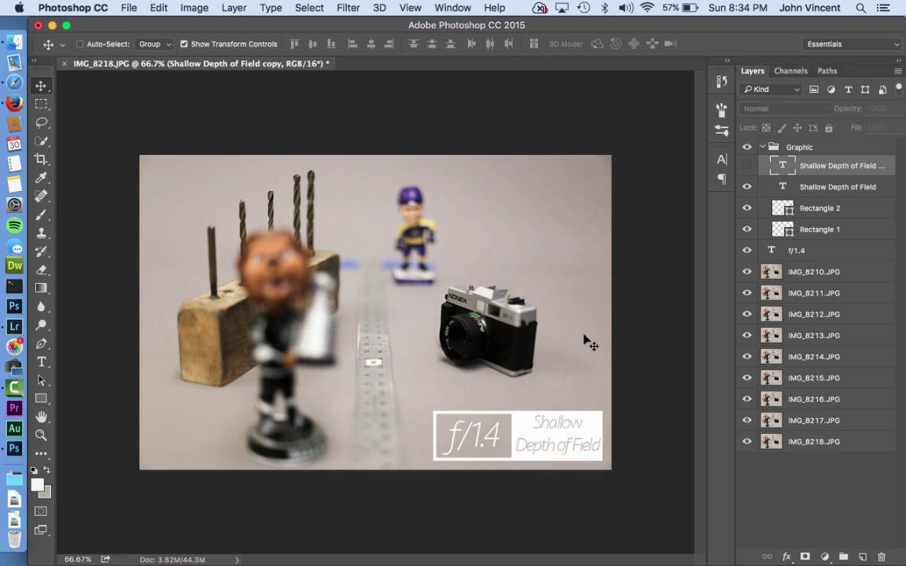
# Step: Change the visible caption text to "Deep Depth of Field" by replacing "Shallow", and collapse the Graphic group
pyautogui.click(759, 187)
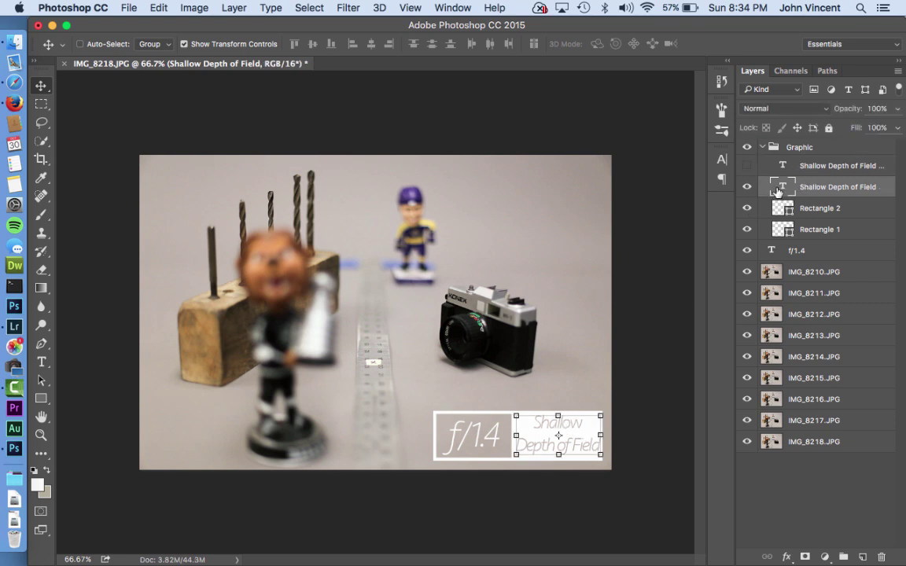
pyautogui.doubleClick(558, 435)
pyautogui.click(578, 422)
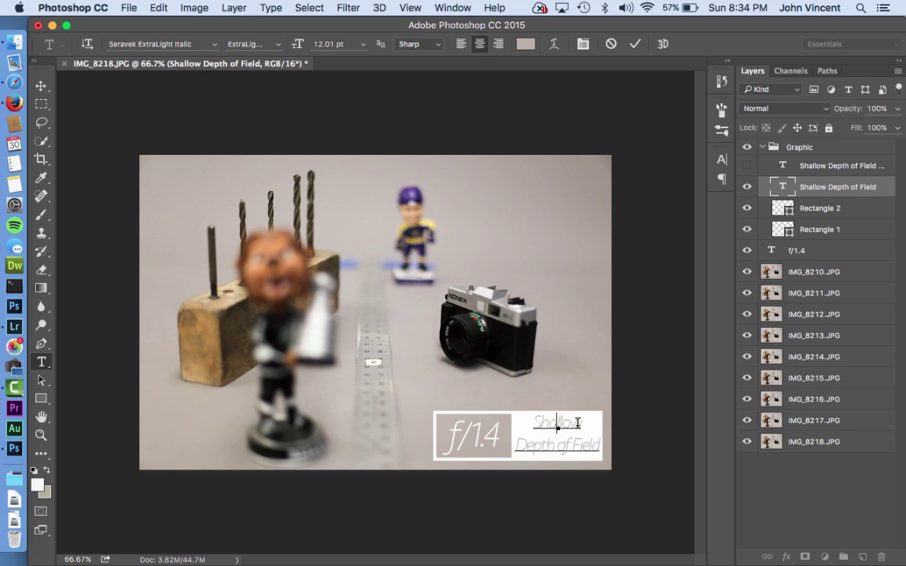
pyautogui.moveTo(580, 422); pyautogui.dragTo(518, 422)
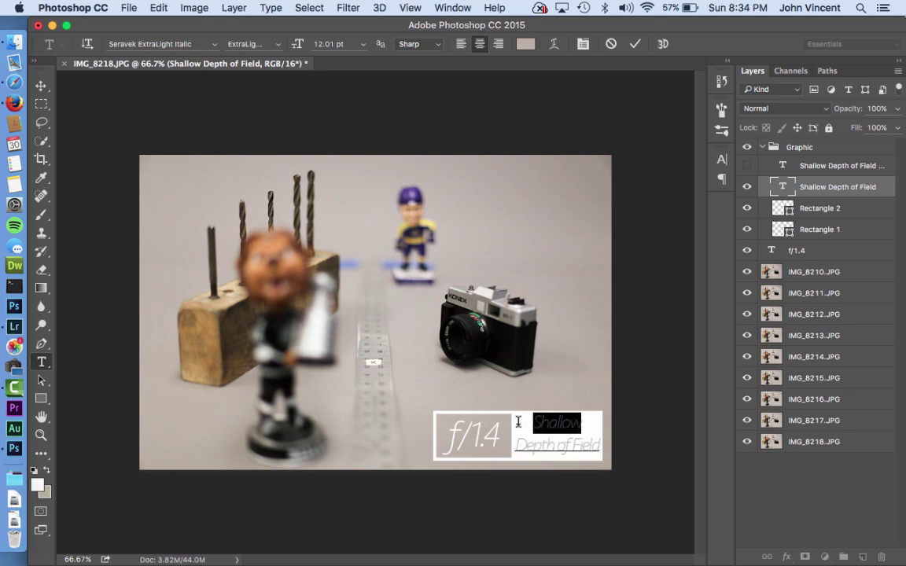
pyautogui.write('Deep')
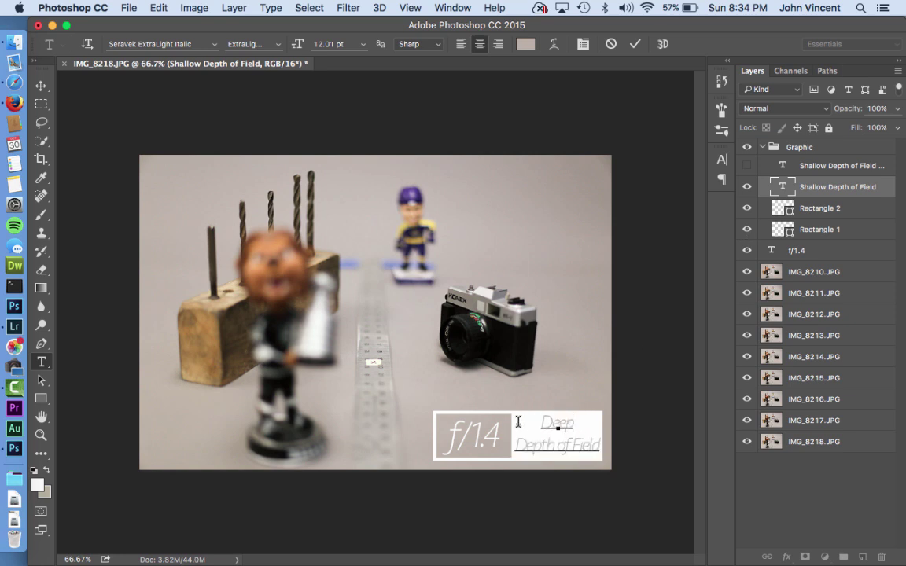
pyautogui.hotkey('ctrl', 'Return')
pyautogui.press('v')
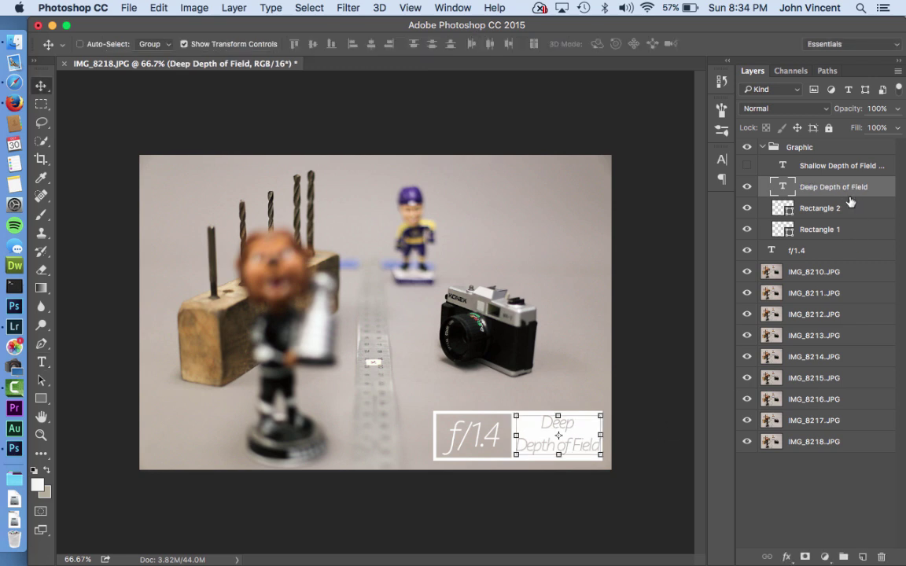
pyautogui.click(762, 147)
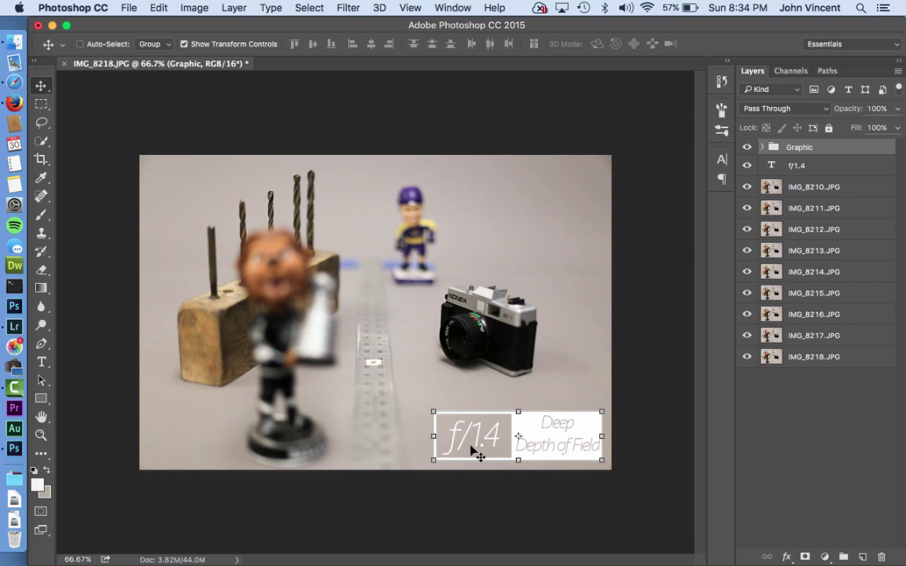
# Step: Duplicate the f/1.4 text layer eight times
pyautogui.click(819, 169)
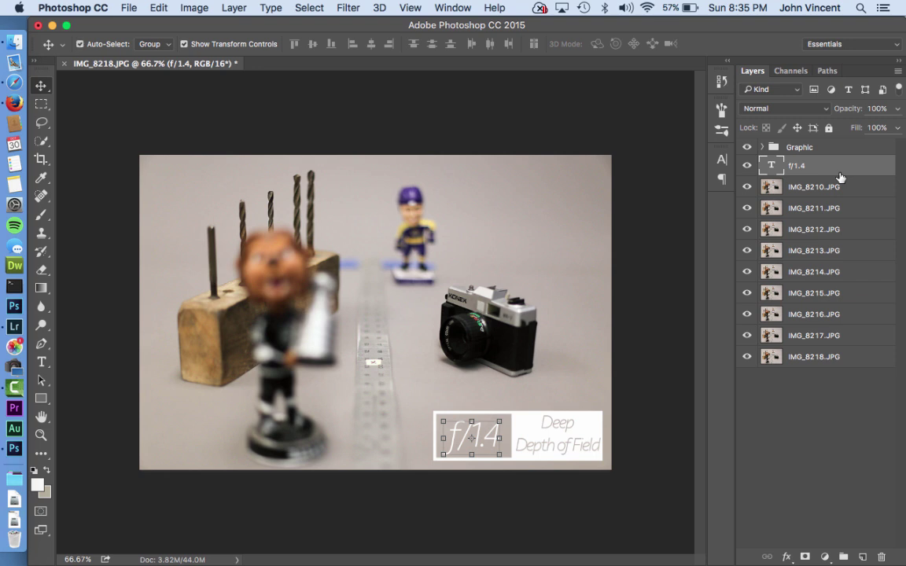
pyautogui.press('super+j')
pyautogui.press('super+j')
pyautogui.press('super+j')
pyautogui.press('super+j')
pyautogui.press('super+j')
pyautogui.press('super+j')
pyautogui.press('super+j')
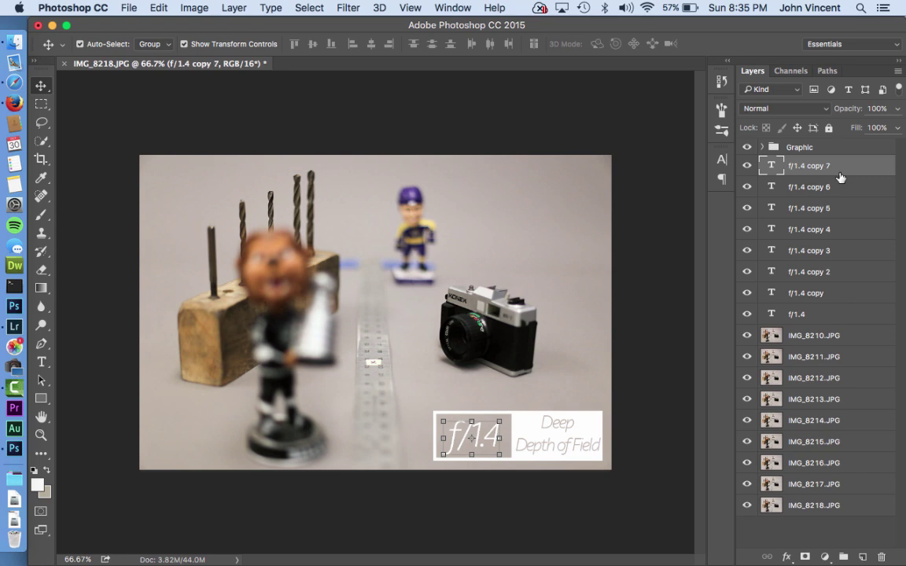
pyautogui.press('super+j')
# Step: Distribute the f/1.4 copies in the layer stack so one sits directly above each photo from IMG_8211.JPG to IMG_8218.JPG
pyautogui.moveTo(841, 178); pyautogui.dragTo(823, 385)
pyautogui.moveTo(810, 293); pyautogui.dragTo(828, 406)
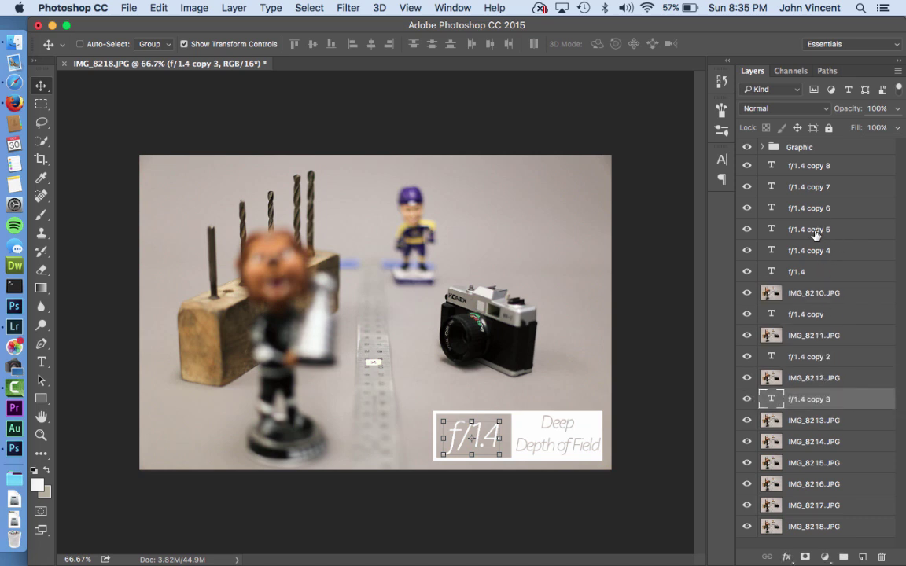
pyautogui.moveTo(834, 272); pyautogui.dragTo(836, 399)
pyautogui.moveTo(830, 251); pyautogui.dragTo(818, 406)
pyautogui.moveTo(811, 229); pyautogui.dragTo(819, 433)
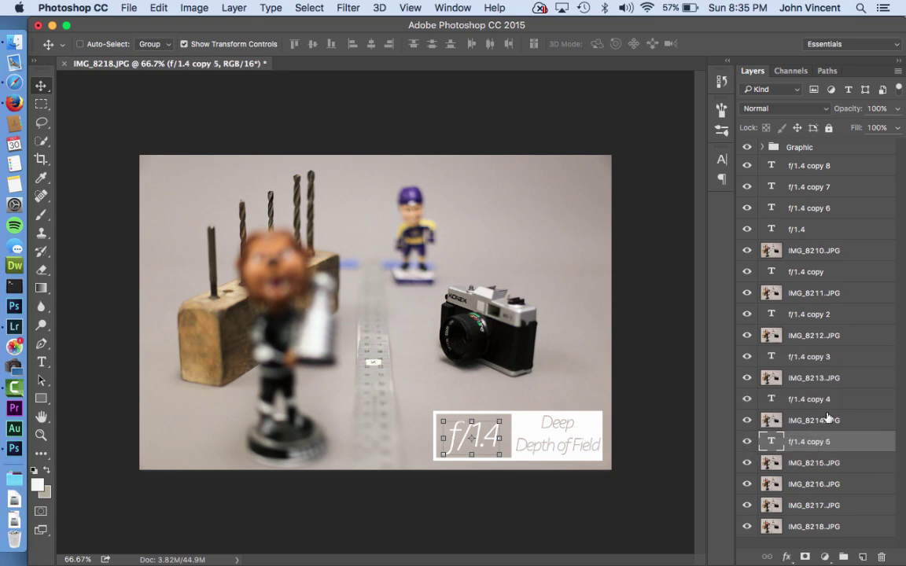
pyautogui.moveTo(816, 203); pyautogui.dragTo(818, 453)
pyautogui.moveTo(815, 187); pyautogui.dragTo(826, 488)
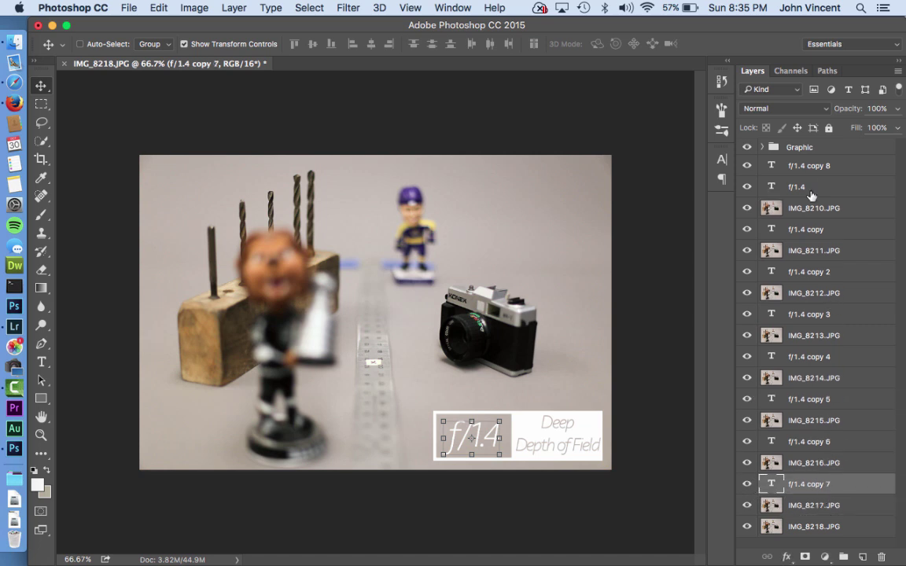
pyautogui.moveTo(818, 166); pyautogui.dragTo(840, 504)
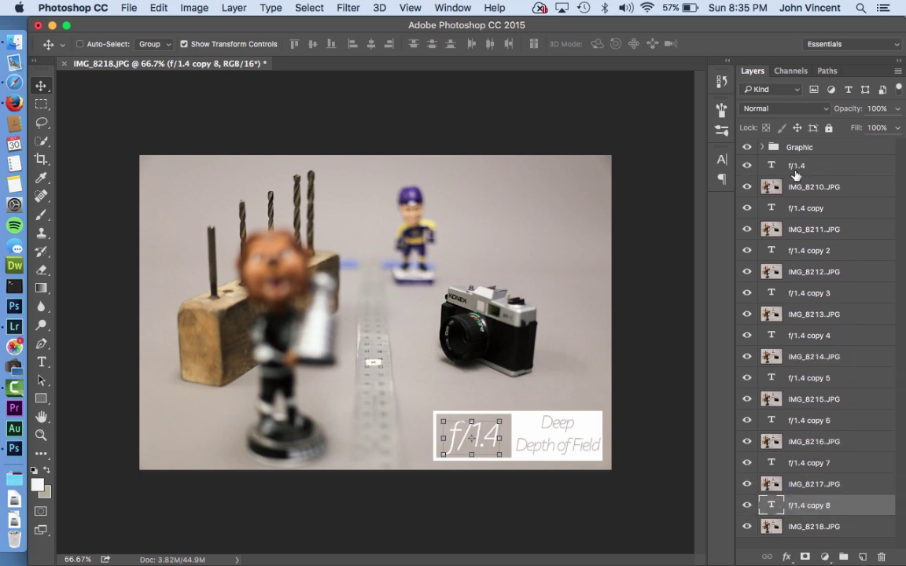
# Step: Group the original f/1.4 text layer with IMG_8210.JPG and name the group "f/1.4"
pyautogui.click(779, 166)
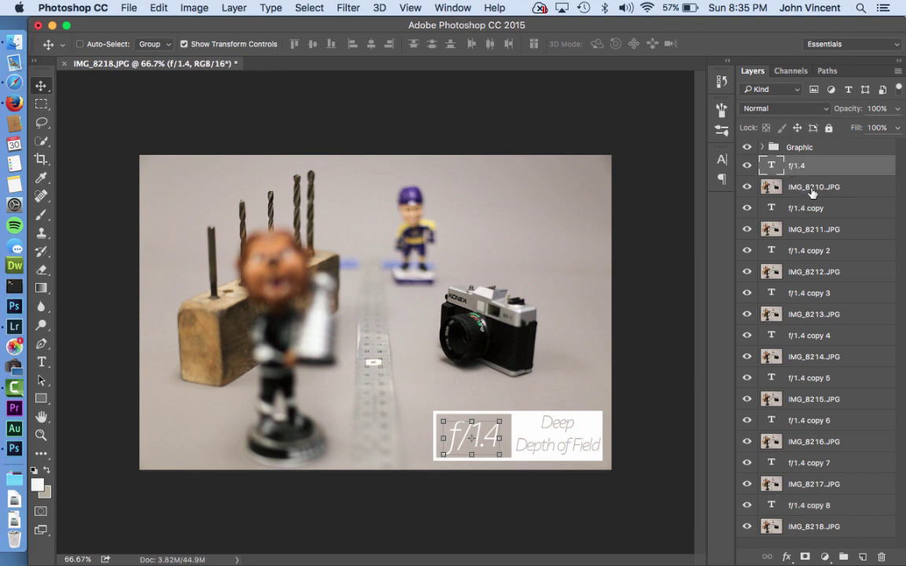
pyautogui.keyDown('shift'); pyautogui.click(816, 191); pyautogui.keyUp('shift')
pyautogui.moveTo(835, 170); pyautogui.dragTo(843, 556)
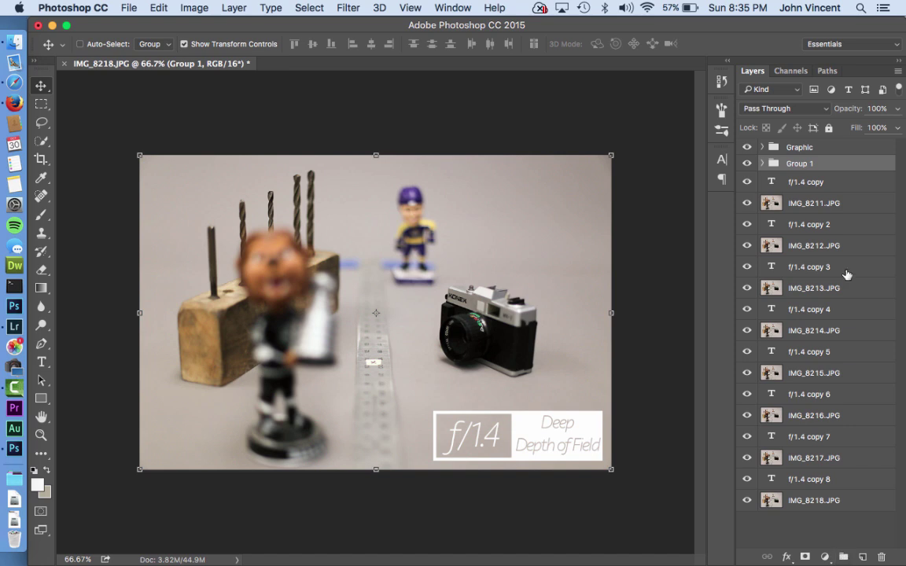
pyautogui.doubleClick(796, 163)
pyautogui.write('f/1.4')
pyautogui.press('Return')
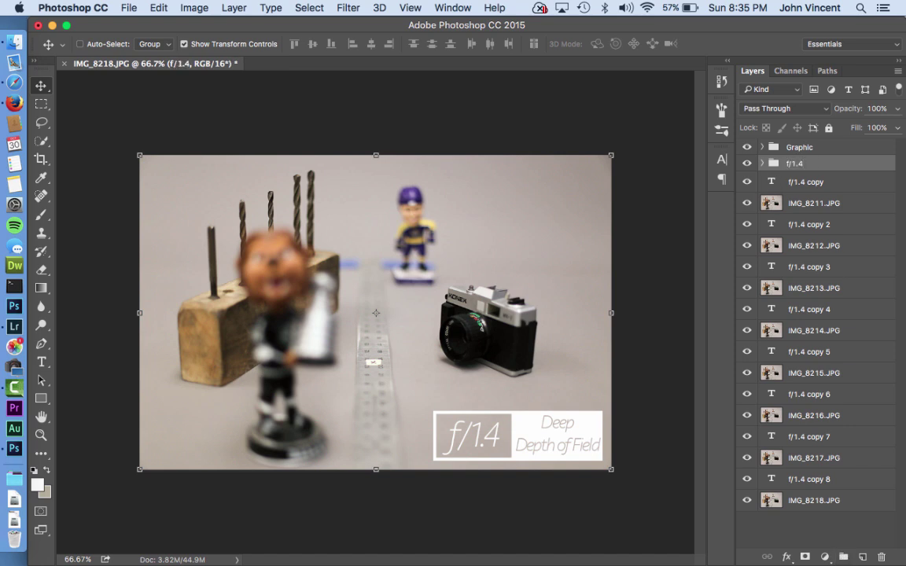
# Step: Toggle the f/1.4 group's visibility to compare its photo with the one beneath, leaving the group hidden
pyautogui.click(802, 181)
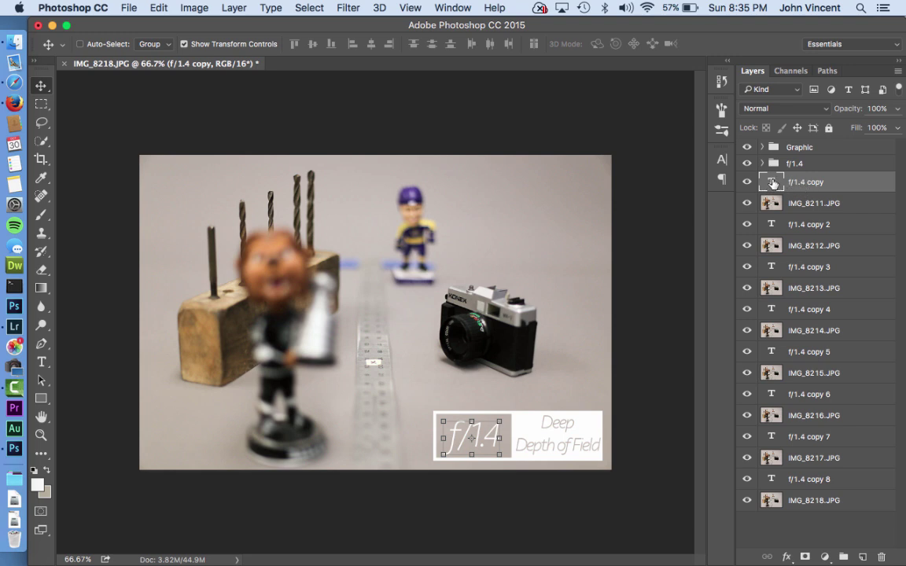
pyautogui.click(748, 164)
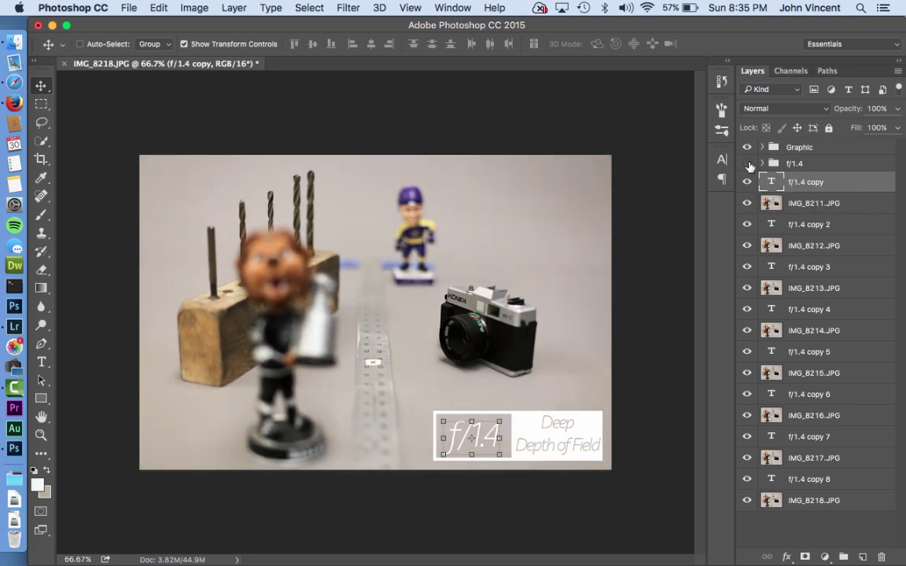
pyautogui.click(749, 164)
pyautogui.click(749, 164)
pyautogui.click(748, 163)
pyautogui.click(748, 163)
# Step: Change the text of the f/1.4 copy above IMG_8211.JPG to "f/2"
pyautogui.doubleClick(772, 182)
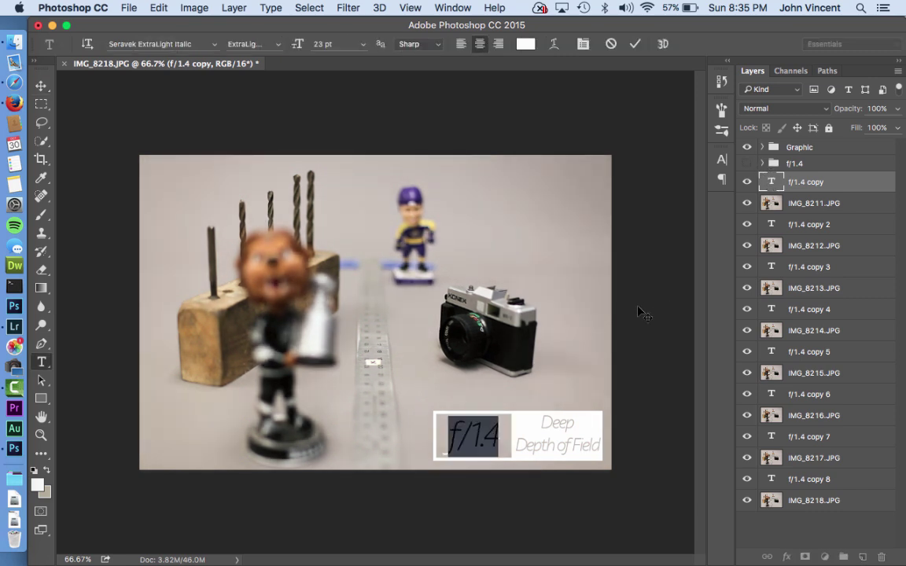
pyautogui.click(497, 432)
pyautogui.press('BackSpace')
pyautogui.press('BackSpace')
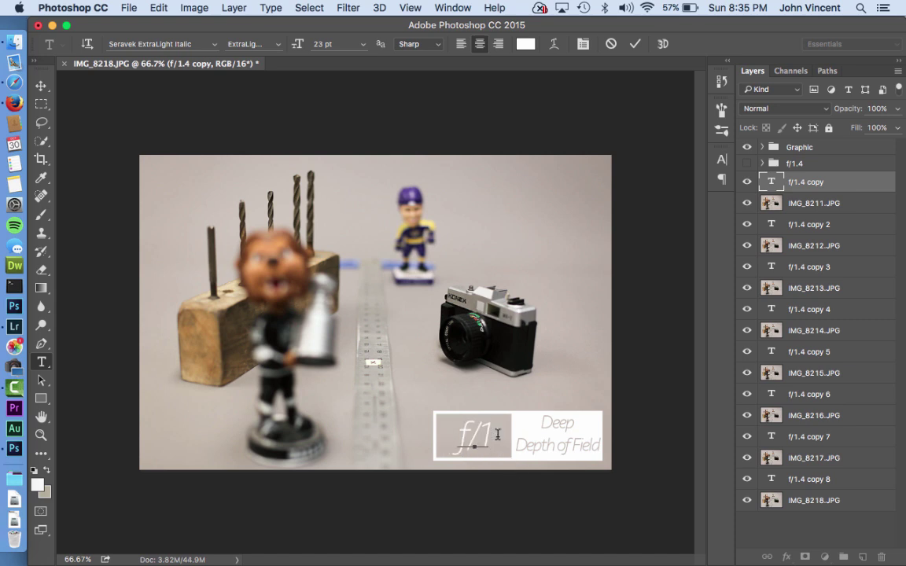
pyautogui.press('BackSpace')
pyautogui.write('2')
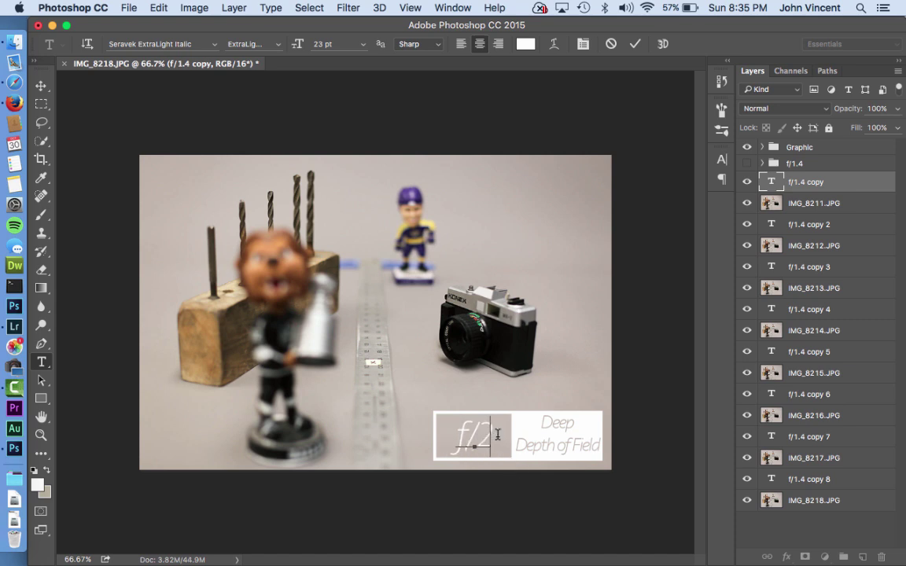
pyautogui.press('super+Return')
pyautogui.press('v')
# Step: Group the f/2 text layer with IMG_8211.JPG and name the group "f/2"
pyautogui.keyDown('shift'); pyautogui.click(825, 198); pyautogui.keyUp('shift')
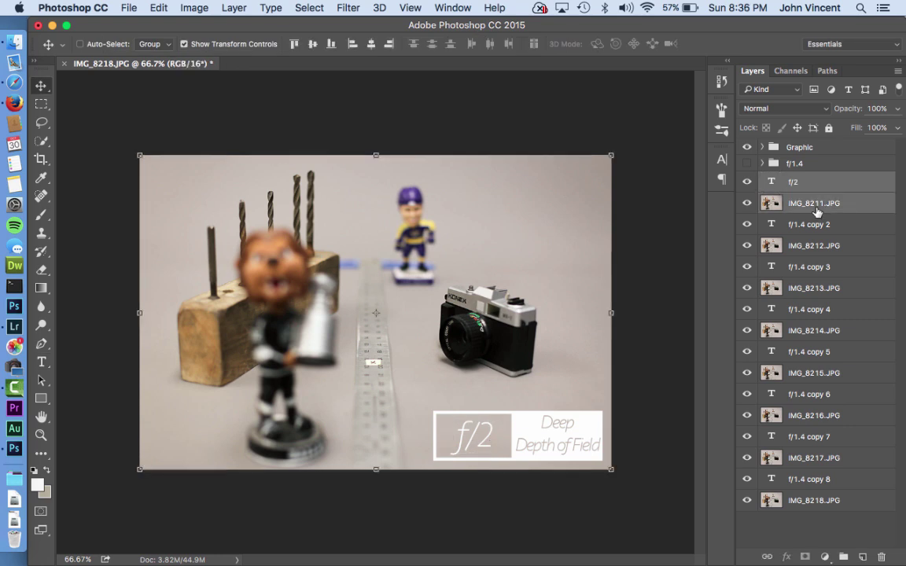
pyautogui.moveTo(820, 186); pyautogui.dragTo(843, 557)
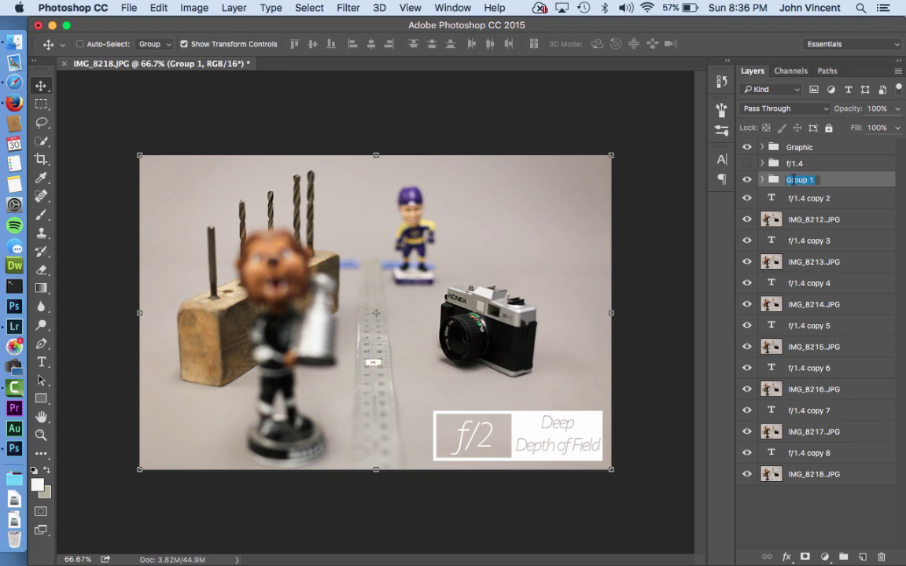
pyautogui.write('f/2')
pyautogui.press('Return')
# Step: Group the "f/1.4 copy 2" text layer with IMG_8212.JPG and name the group "f/2.8"
pyautogui.click(810, 206)
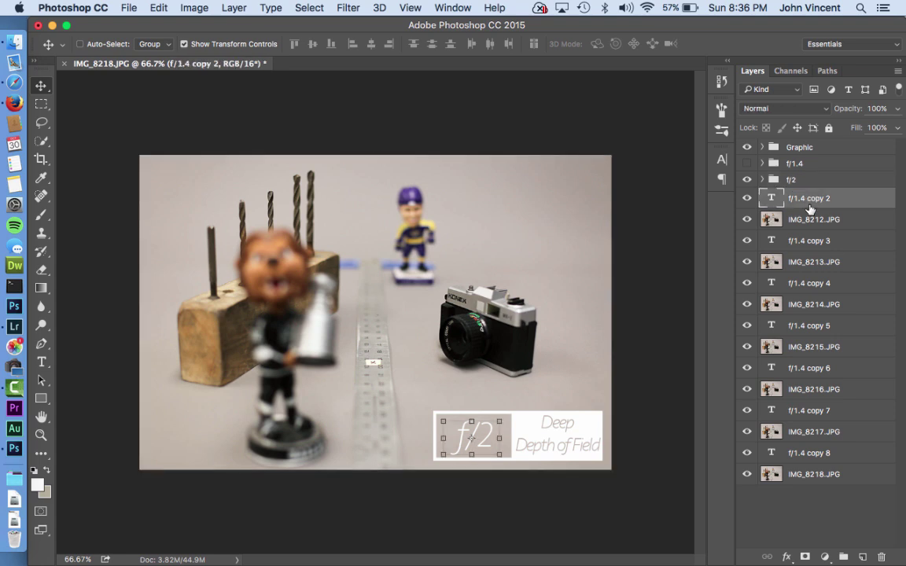
pyautogui.keyDown('shift'); pyautogui.click(809, 218); pyautogui.keyUp('shift')
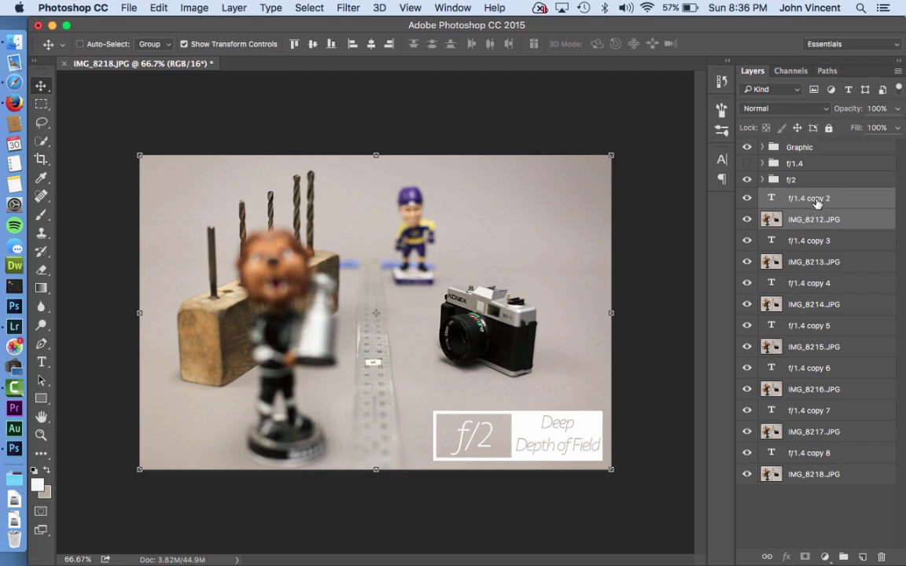
pyautogui.moveTo(810, 203); pyautogui.dragTo(843, 557)
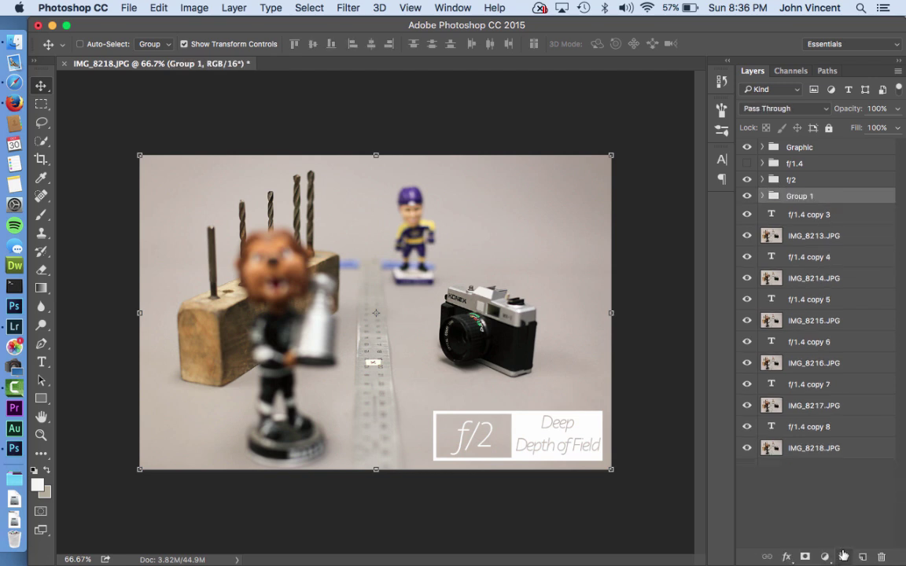
pyautogui.doubleClick(800, 197)
pyautogui.write('f')
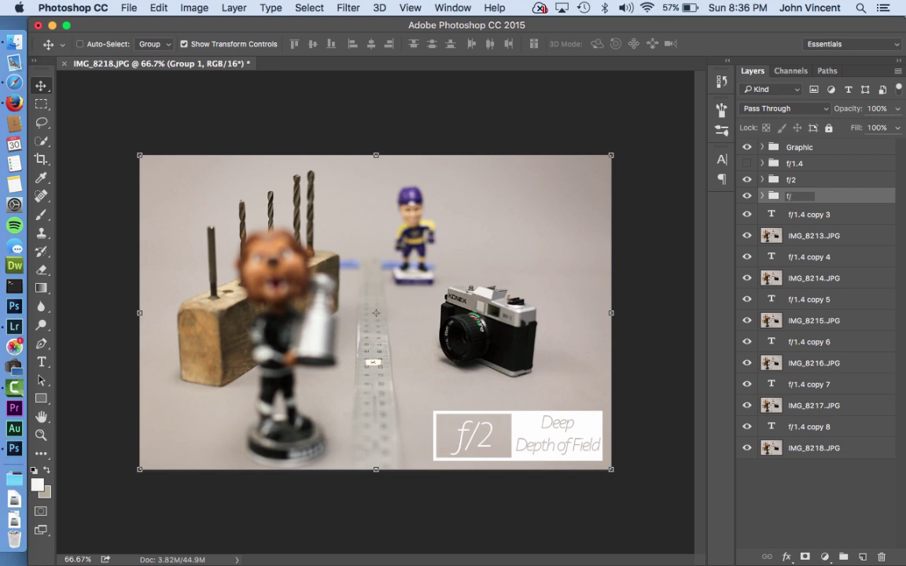
pyautogui.write('/2.8')
pyautogui.press('Return')
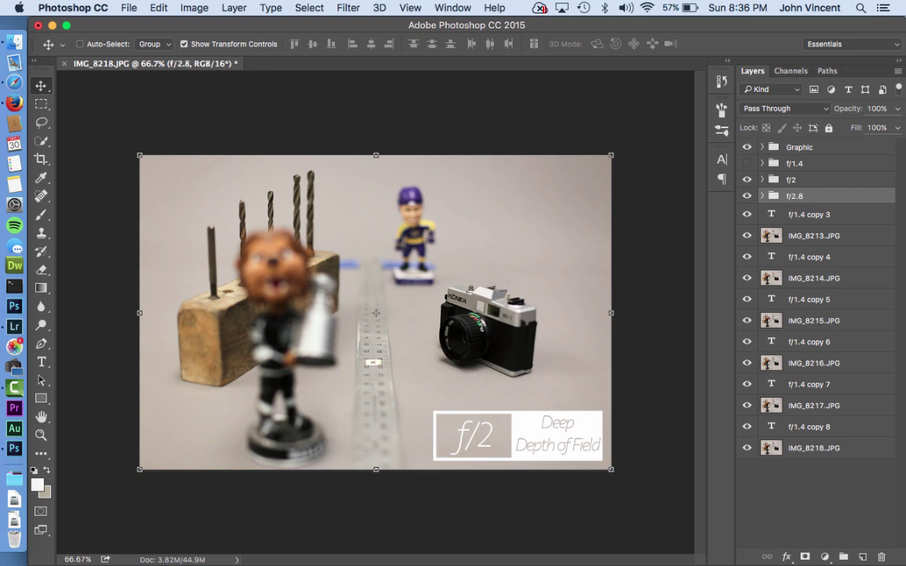
# Step: Hide the f/2 group and change the label text inside the f/2.8 group to "f/2.8", collapsing the group
pyautogui.click(763, 196)
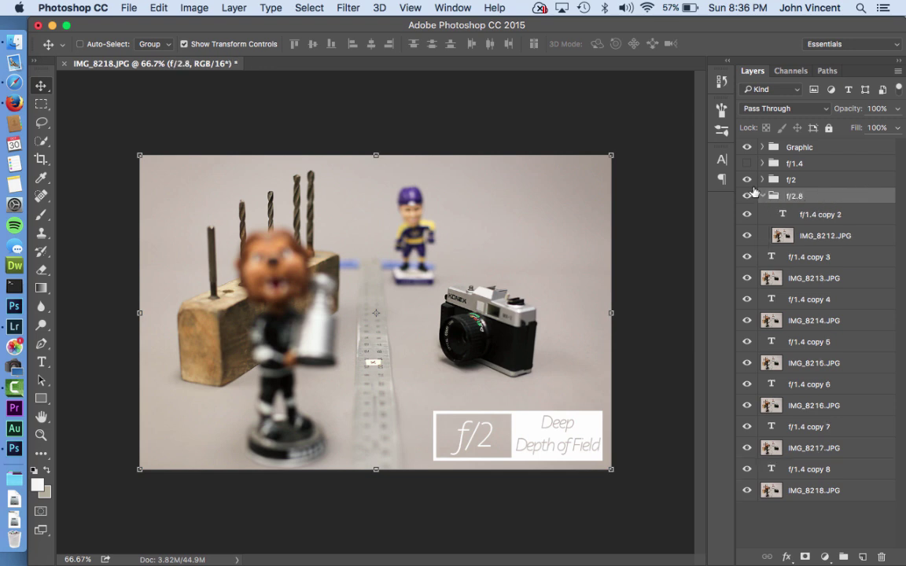
pyautogui.click(747, 180)
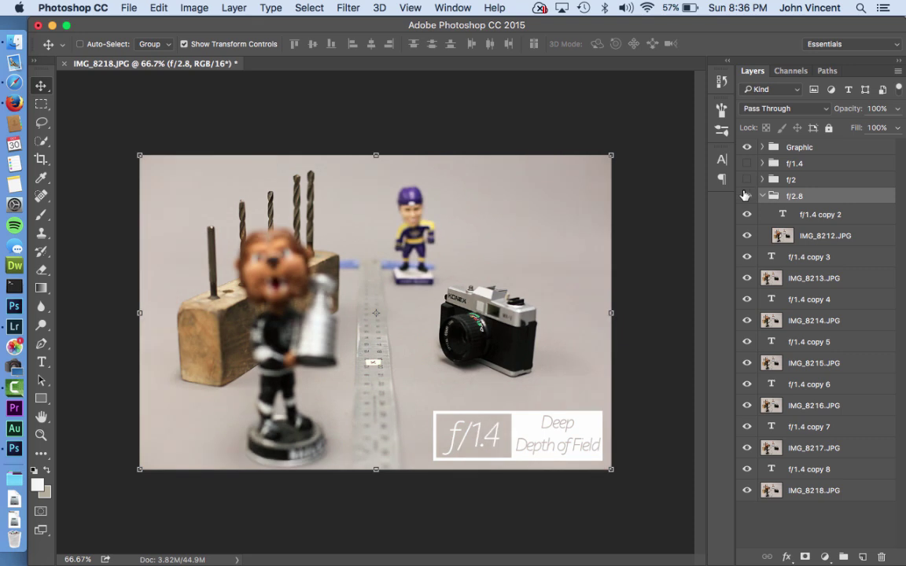
pyautogui.doubleClick(781, 213)
pyautogui.moveTo(496, 437); pyautogui.dragTo(474, 441)
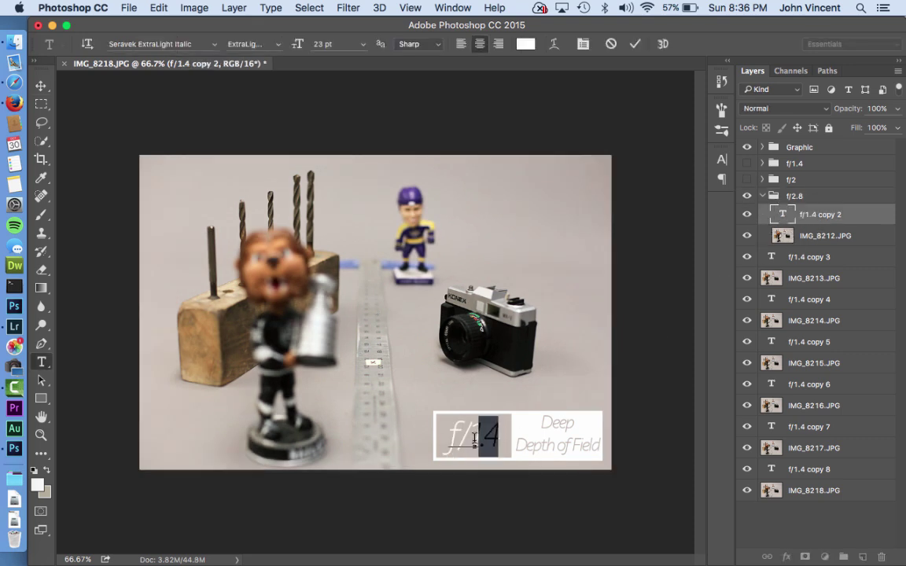
pyautogui.press('BackSpace')
pyautogui.write('2.8')
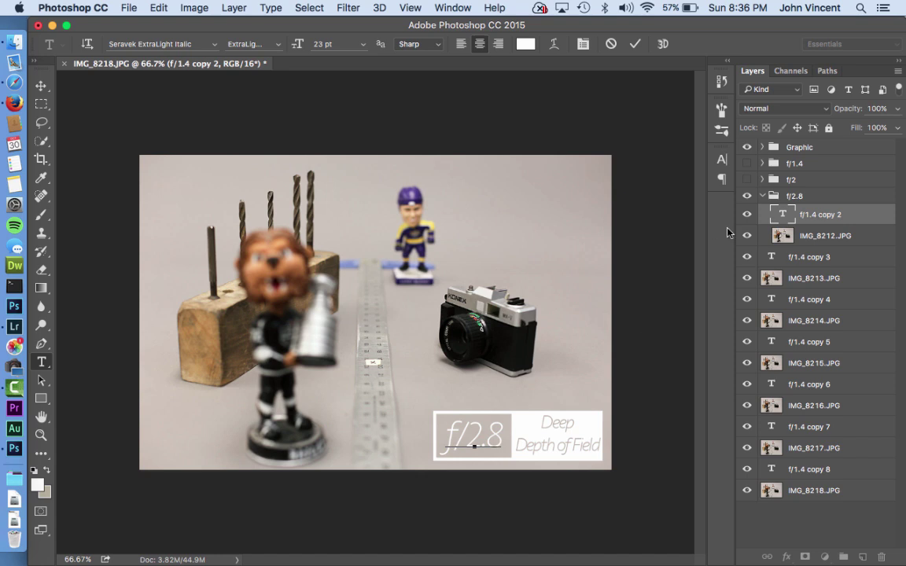
pyautogui.hotkey('ctrl', 'Return')
pyautogui.press('v')
pyautogui.click(761, 197)
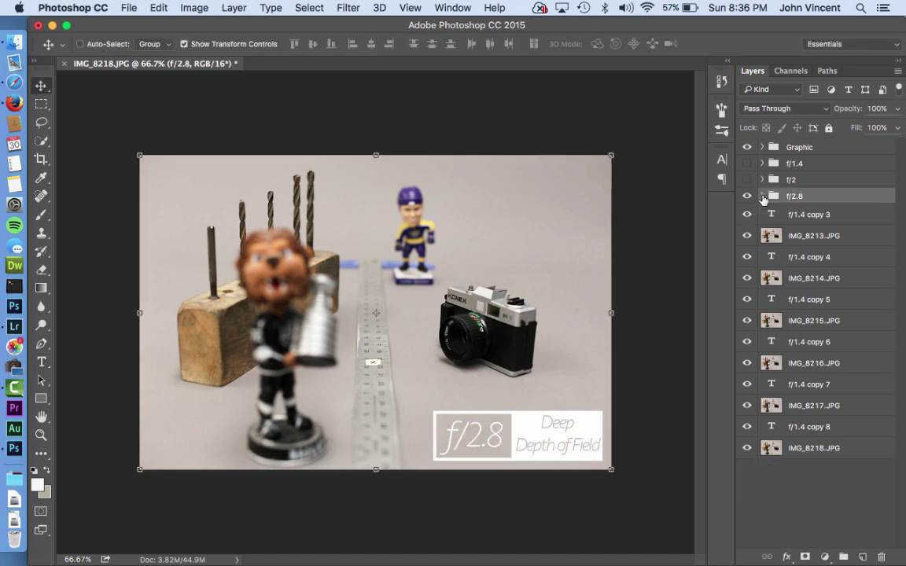
# Step: Toggle the visibility of the f/1.4, f/2 and f/2.8 groups to compare their photos, leaving all three hidden
pyautogui.click(752, 198)
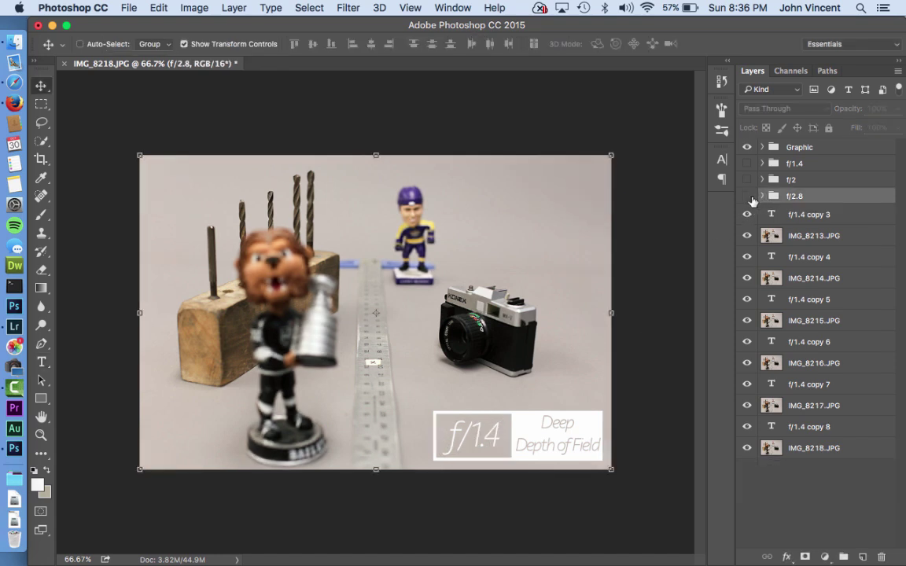
pyautogui.click(749, 164)
pyautogui.click(749, 178)
pyautogui.click(748, 179)
pyautogui.click(748, 197)
pyautogui.click(747, 197)
# Step: Group the "f/1.4 copy 3" text layer with IMG_8213.JPG and name the group "f/4"
pyautogui.click(794, 216)
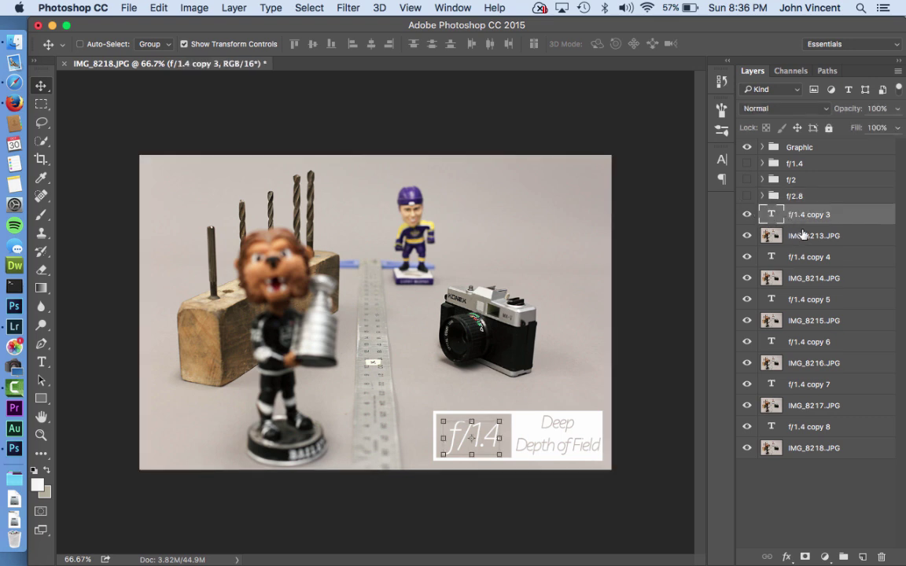
pyautogui.keyDown('shift'); pyautogui.click(804, 234); pyautogui.keyUp('shift')
pyautogui.moveTo(803, 234); pyautogui.dragTo(843, 557)
pyautogui.press('BackSpace')
pyautogui.write('f/4')
pyautogui.press('Return')
# Step: Group the "f/1.4 copy 4" text layer with IMG_8214.JPG and name the group "f/5.6"
pyautogui.click(808, 231)
pyautogui.keyDown('shift'); pyautogui.click(814, 252); pyautogui.keyUp('shift')
pyautogui.moveTo(813, 251); pyautogui.dragTo(844, 557)
pyautogui.doubleClick(800, 228)
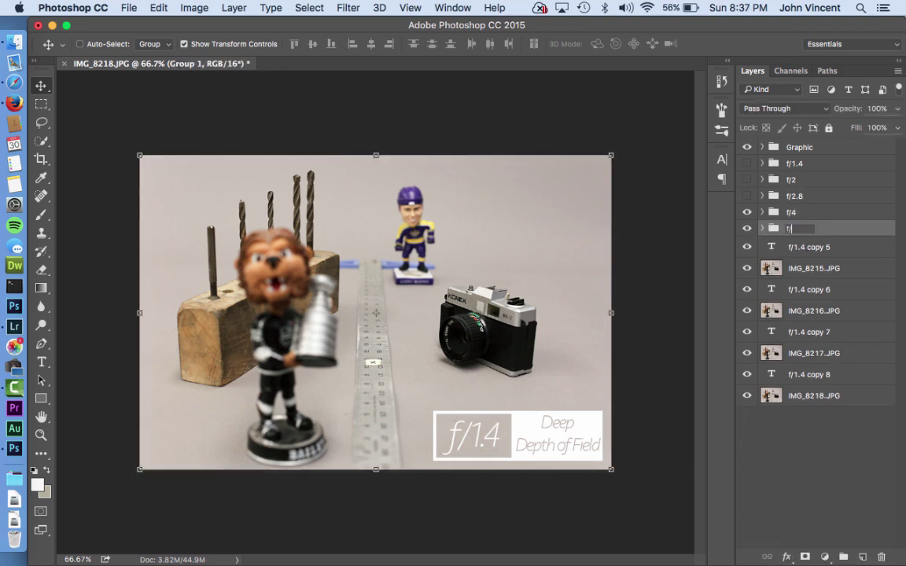
pyautogui.write('f/5.6')
# Step: Group the "f/1.4 copy 5" text layer with IMG_8215.JPG and name the group "f/8"
pyautogui.click(819, 249)
pyautogui.keyDown('shift'); pyautogui.click(813, 269); pyautogui.keyUp('shift')
pyautogui.moveTo(813, 268); pyautogui.dragTo(843, 557)
pyautogui.doubleClick(799, 244)
pyautogui.write('f/8')
# Step: Group the "f/1.4 copy 6" text layer with IMG_8216.JPG and name the group "f/11"
pyautogui.click(809, 263)
pyautogui.keyDown('shift'); pyautogui.click(813, 283); pyautogui.keyUp('shift')
pyautogui.moveTo(814, 283); pyautogui.dragTo(844, 557)
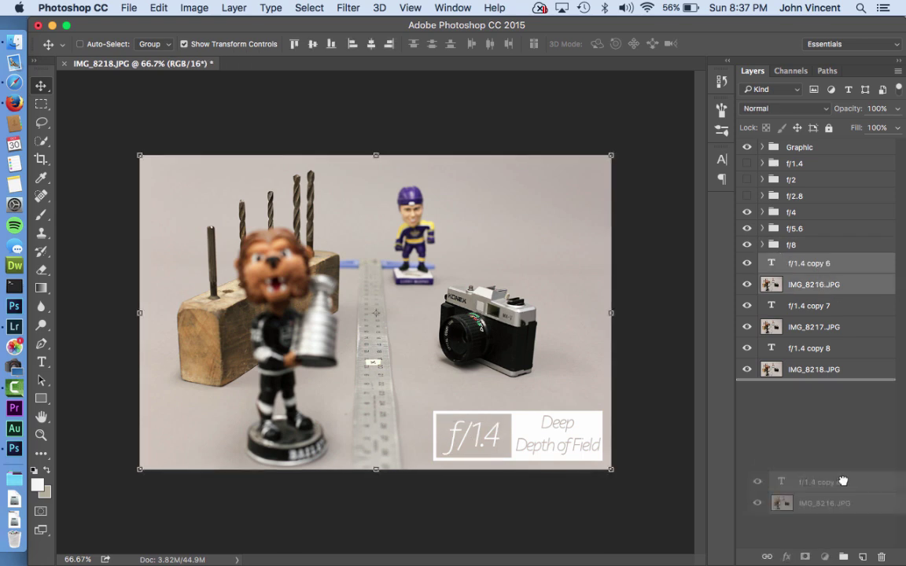
pyautogui.doubleClick(800, 261)
pyautogui.write('f/11')
# Step: Group the "f/1.4 copy 7" text layer with IMG_8217.JPG and name the group "f/16"
pyautogui.click(808, 279)
pyautogui.keyDown('shift'); pyautogui.click(813, 300); pyautogui.keyUp('shift')
pyautogui.moveTo(813, 300); pyautogui.dragTo(843, 557)
pyautogui.doubleClick(800, 277)
pyautogui.write('f/16')
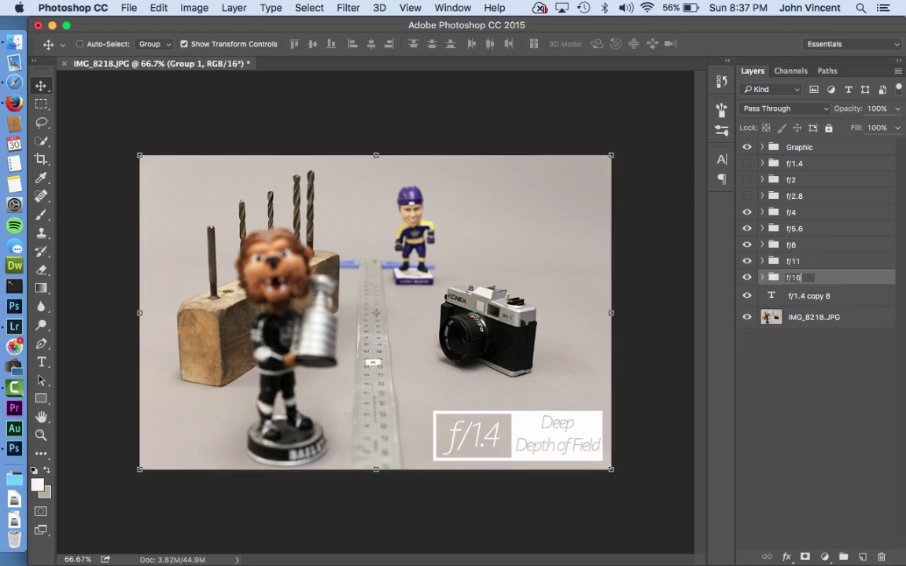
# Step: Group the "f/1.4 copy 8" text layer with IMG_8218.JPG and name the group "f/22"
pyautogui.click(813, 317)
pyautogui.keyDown('shift'); pyautogui.click(827, 297); pyautogui.keyUp('shift')
pyautogui.moveTo(828, 297); pyautogui.dragTo(843, 557)
pyautogui.doubleClick(799, 293)
pyautogui.write('f/22')
pyautogui.press('Return')
# Step: Change the label text inside the f/4 group to "f/4", then collapse and hide the group
pyautogui.click(762, 212)
pyautogui.click(818, 230)
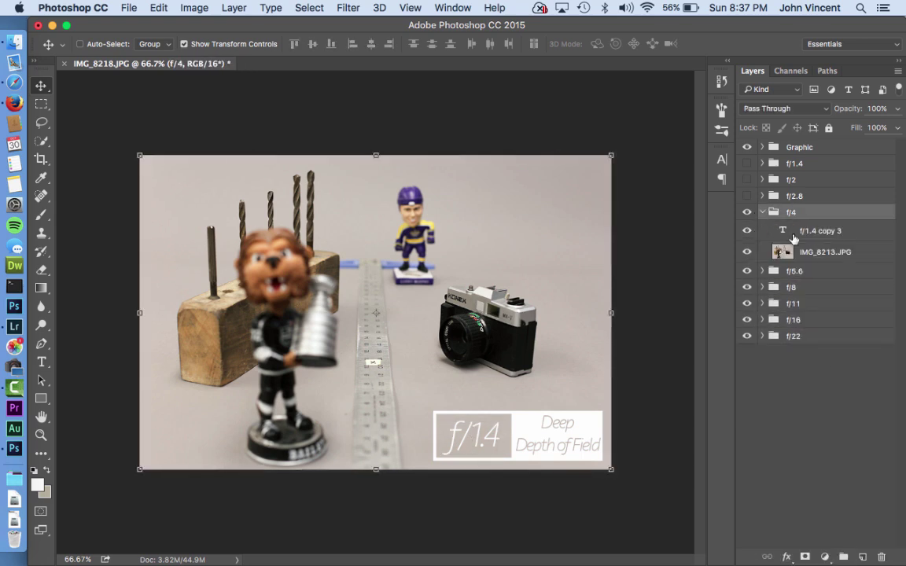
pyautogui.press('t')
pyautogui.click(496, 428)
pyautogui.press('BackSpace')
pyautogui.press('BackSpace')
pyautogui.press('super+Return')
pyautogui.press('v')
pyautogui.click(762, 211)
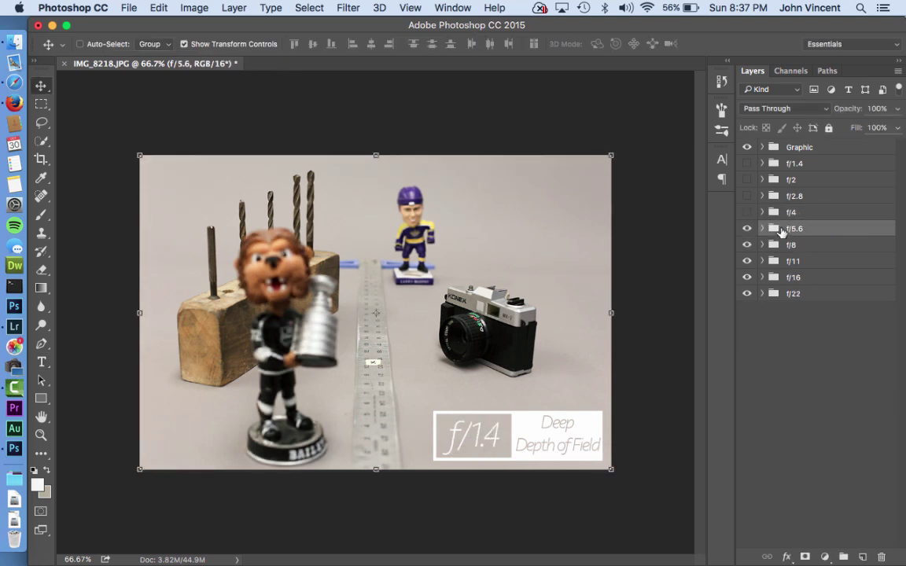
# Step: Change the label text inside the f/5.6 group to "f/5.6", then collapse and hide the group
pyautogui.click(762, 228)
pyautogui.doubleClick(783, 247)
pyautogui.write('f/5.6')
pyautogui.press('super+Return')
pyautogui.press('v')
pyautogui.click(762, 228)
# Step: Change the label text inside the f/8 group to "f/8", then collapse and hide the group
pyautogui.click(762, 244)
pyautogui.doubleClick(783, 263)
pyautogui.write('f/8')
pyautogui.press('super+Return')
pyautogui.press('v')
pyautogui.click(761, 244)
pyautogui.click(748, 245)
# Step: Change the label text inside the f/11 group to "f/11", then collapse and hide the group
pyautogui.click(761, 260)
pyautogui.click(821, 279)
pyautogui.doubleClick(499, 435)
pyautogui.write('11')
pyautogui.press('super+Return')
pyautogui.press('v')
pyautogui.click(761, 260)
pyautogui.click(747, 261)
# Step: Change the label text inside the f/16 group to "f/16", then collapse and hide the group
pyautogui.click(762, 276)
pyautogui.doubleClick(783, 296)
pyautogui.write('f/16')
pyautogui.press('super+Return')
pyautogui.press('v')
pyautogui.click(761, 277)
# Step: Change the label text inside the f/22 group to "f/22", collapse the group and deselect all layers
pyautogui.doubleClick(783, 312)
pyautogui.write('f/22')
pyautogui.hotkey('ctrl', 'Return')
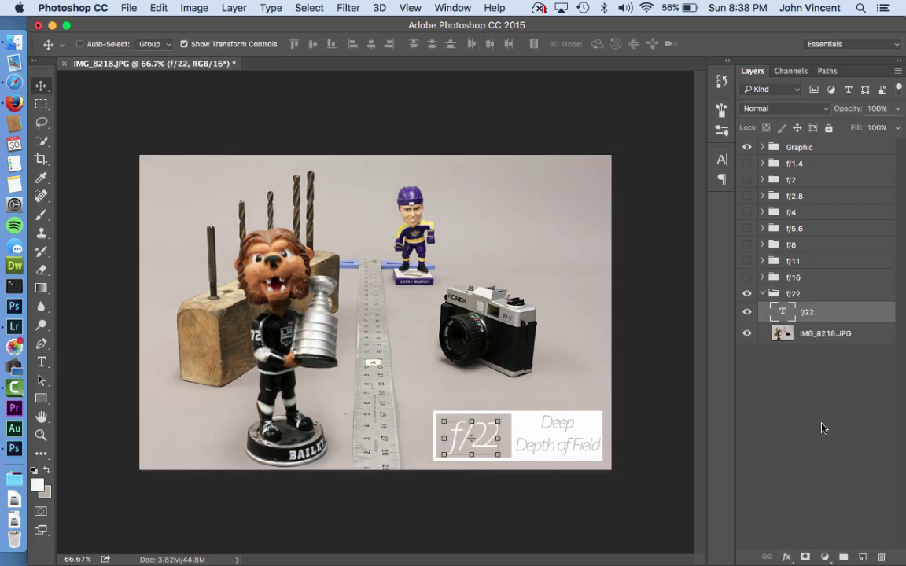
pyautogui.click(762, 293)
pyautogui.click(766, 351)
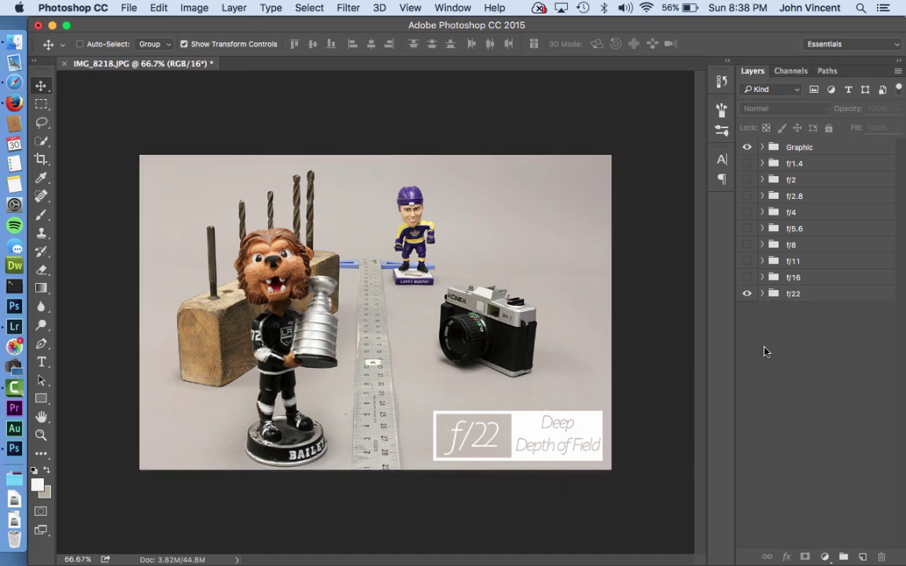
# Step: Make the hidden aperture groups visible one by one, from f/16 up to f/1.4
pyautogui.click(748, 278)
pyautogui.click(749, 261)
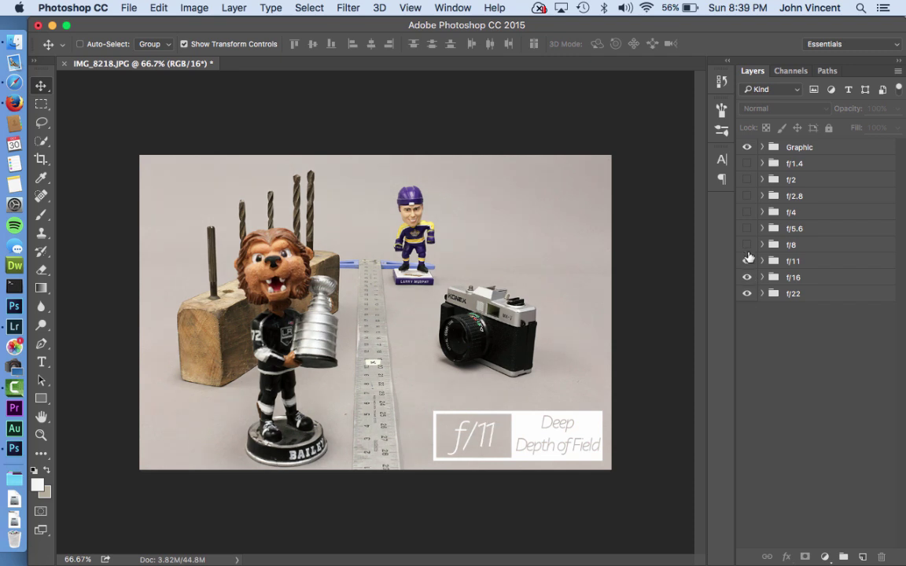
pyautogui.click(748, 245)
pyautogui.click(747, 229)
pyautogui.click(747, 214)
pyautogui.click(747, 196)
pyautogui.click(748, 179)
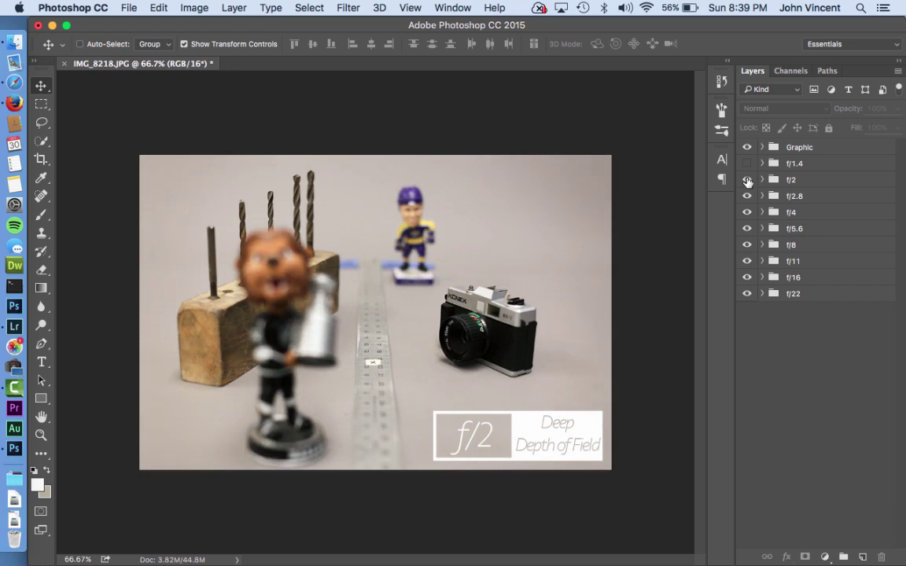
pyautogui.click(747, 164)
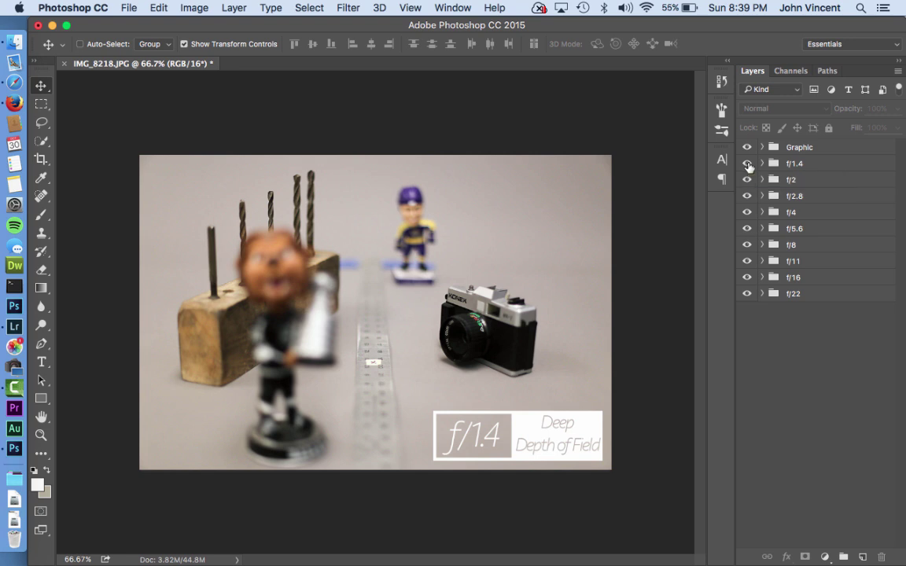
# Step: Open the Timeline, create a video timeline and convert it to a frame animation
pyautogui.click(456, 10)
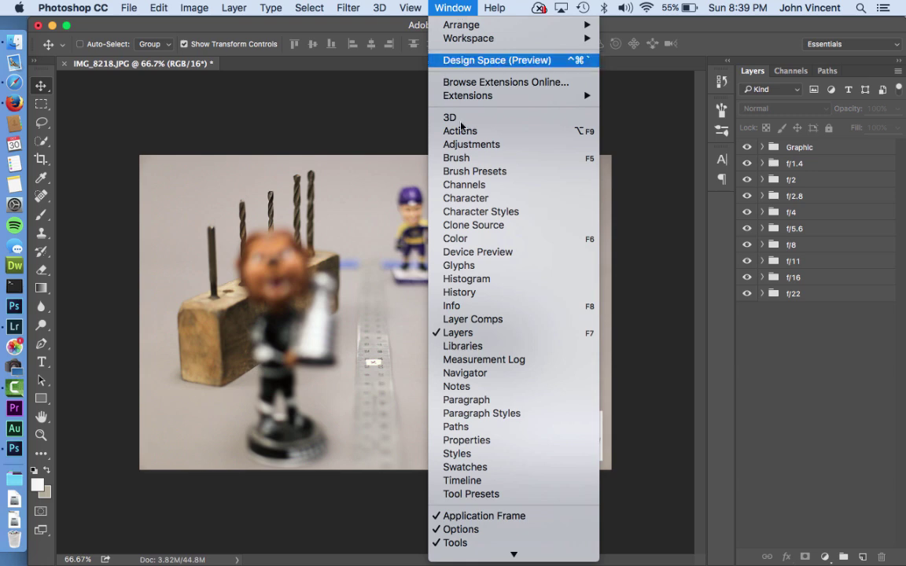
pyautogui.click(518, 483)
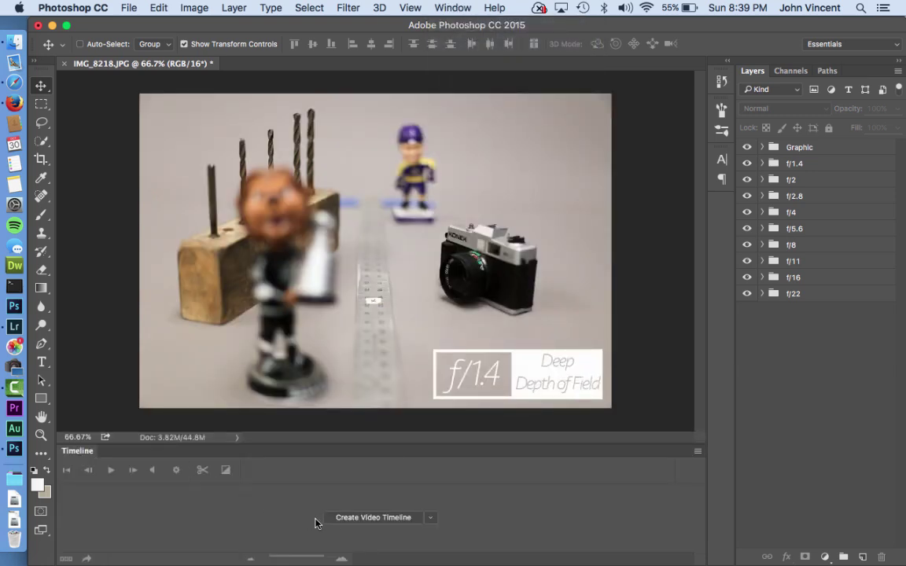
pyautogui.click(374, 518)
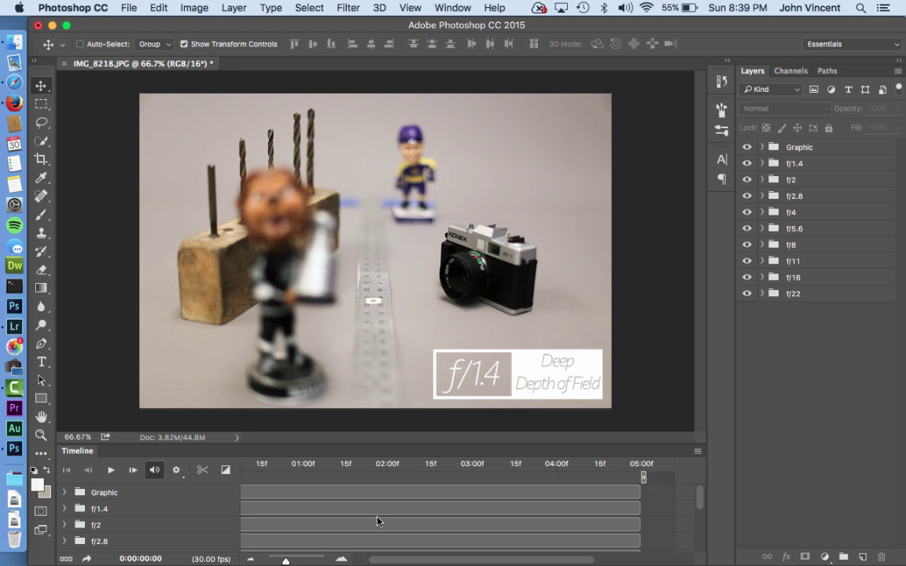
pyautogui.moveTo(665, 508); pyautogui.dragTo(262, 465)
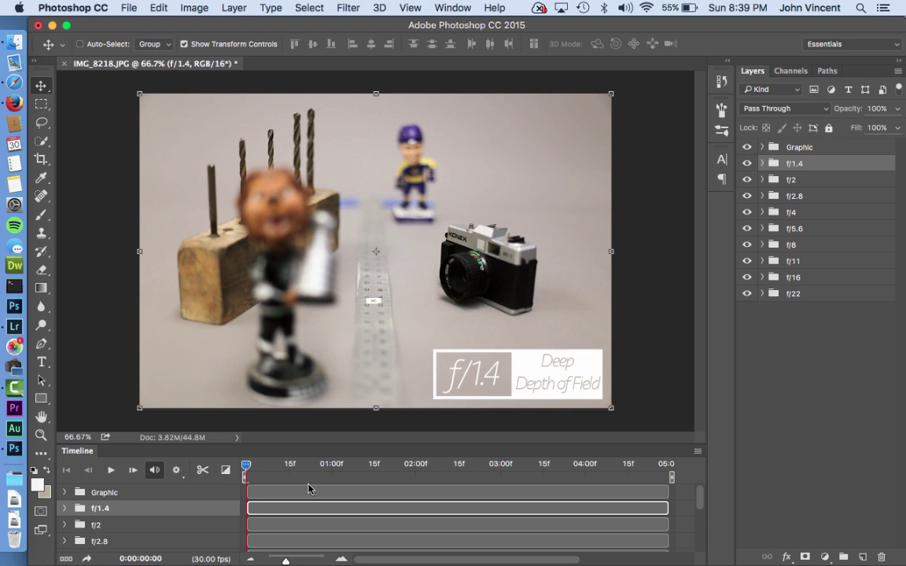
pyautogui.click(66, 558)
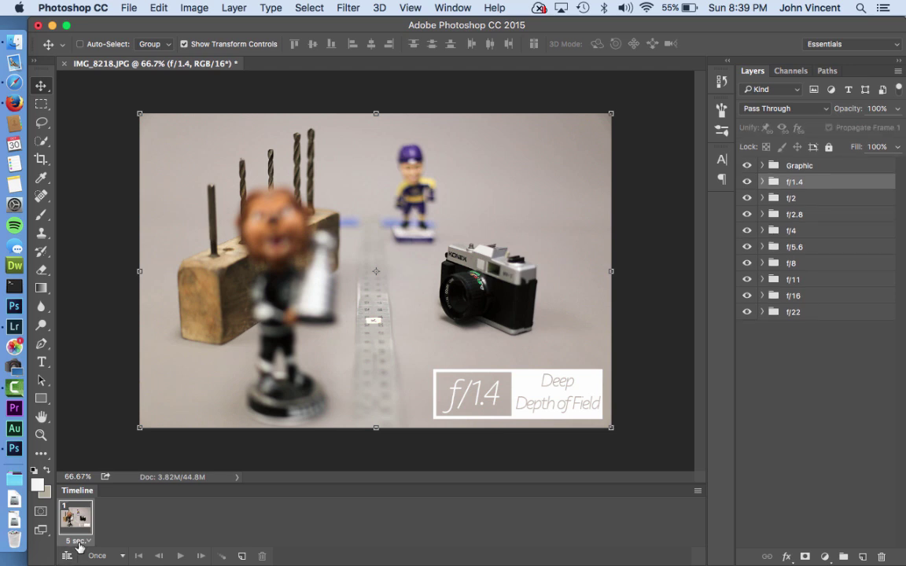
# Step: Set the first animation frame's delay to 2.0 seconds
pyautogui.click(79, 542)
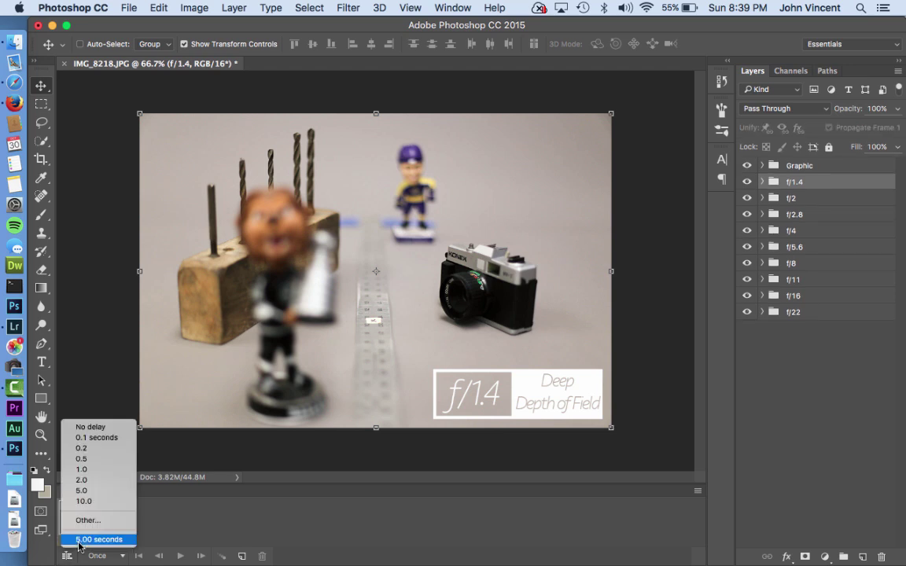
pyautogui.click(113, 479)
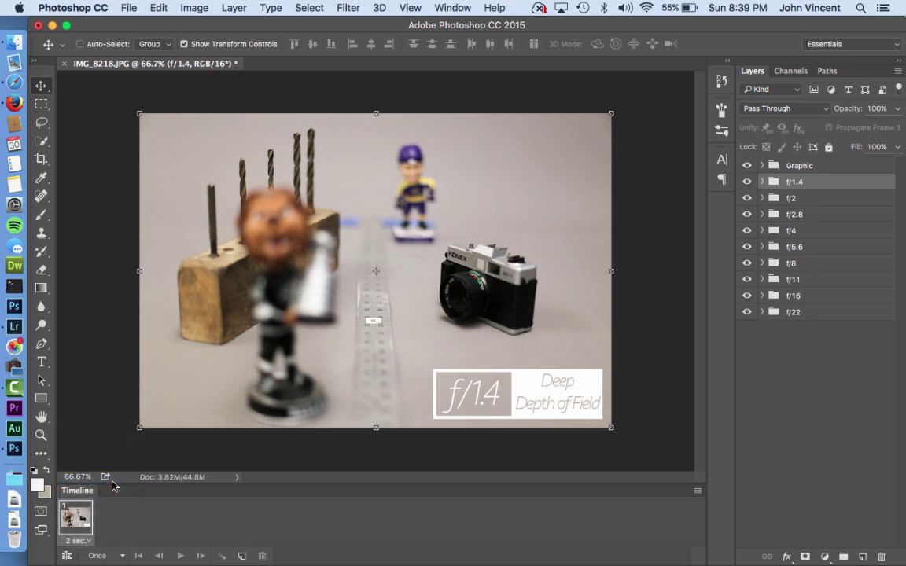
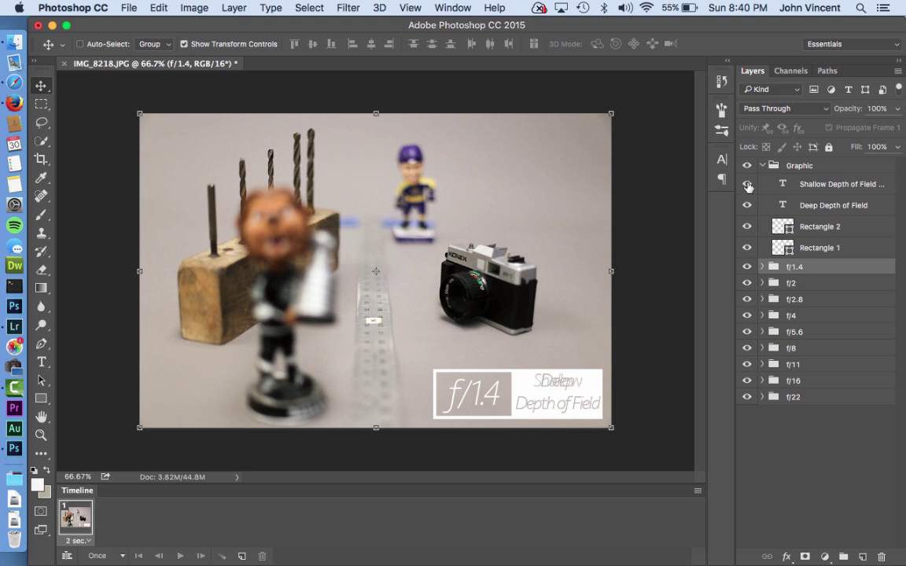
# Step: Show the Shallow Depth of Field caption instead of the Deep one in the Graphic group, and add a second animation frame
pyautogui.click(748, 205)
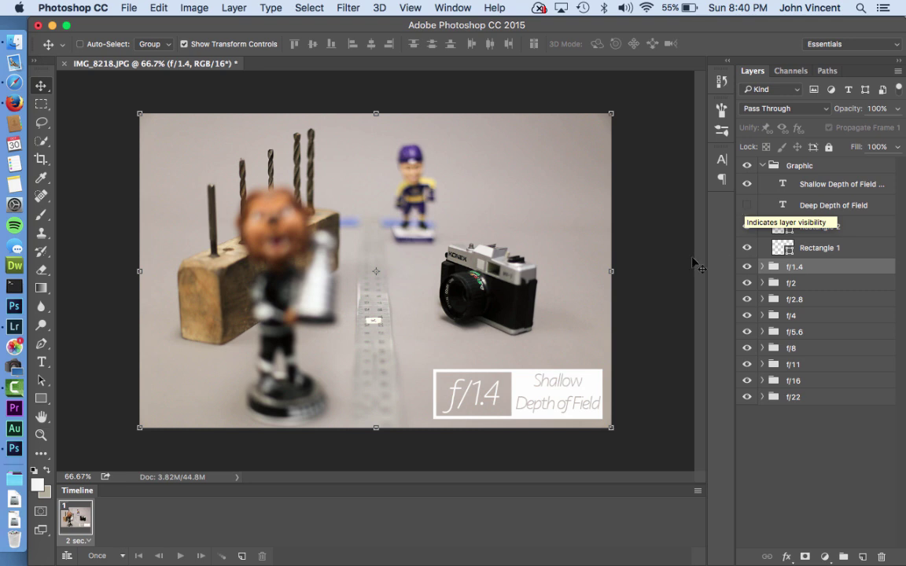
pyautogui.click(241, 556)
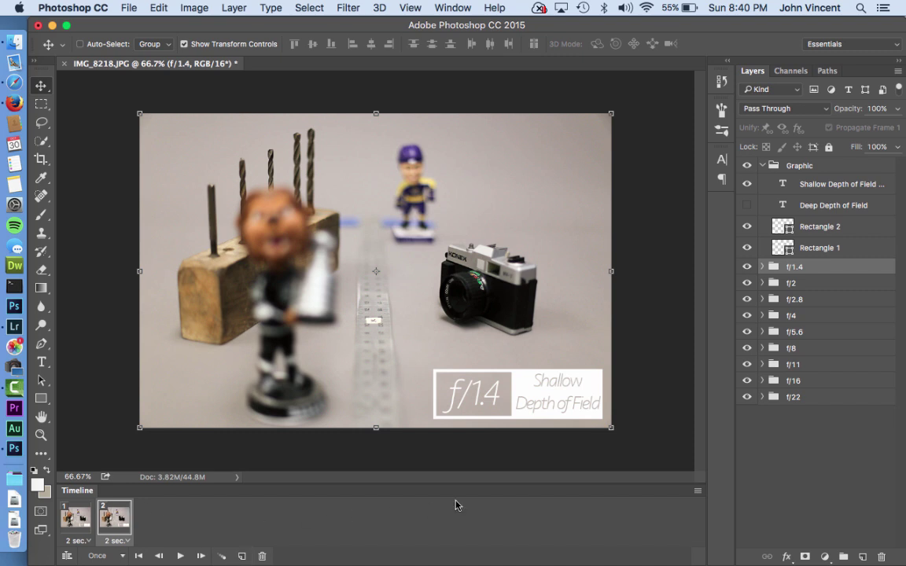
pyautogui.click(764, 165)
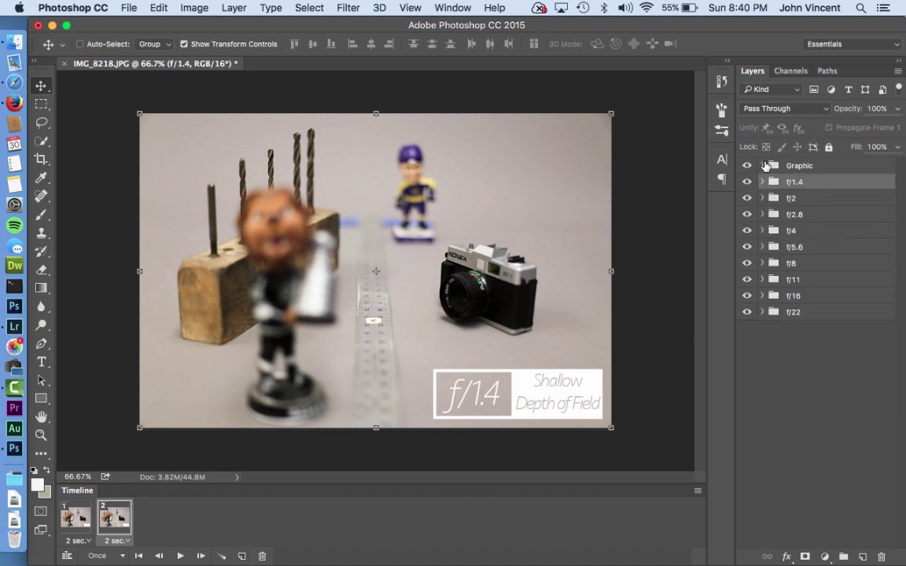
# Step: Hide the f/1.4 group in frame two, and add frames three and four with f/2 and f/2.8 hidden in turn
pyautogui.click(748, 181)
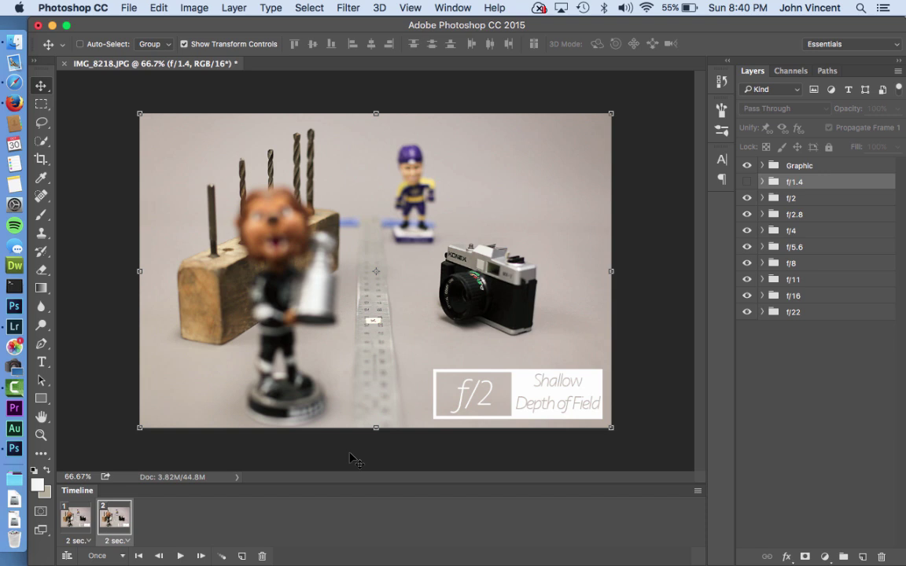
pyautogui.click(242, 557)
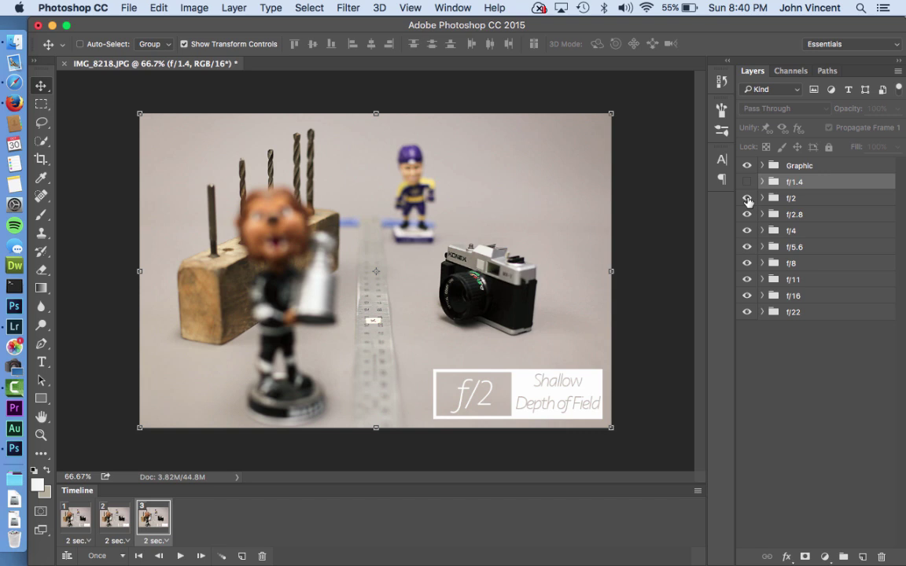
pyautogui.click(747, 198)
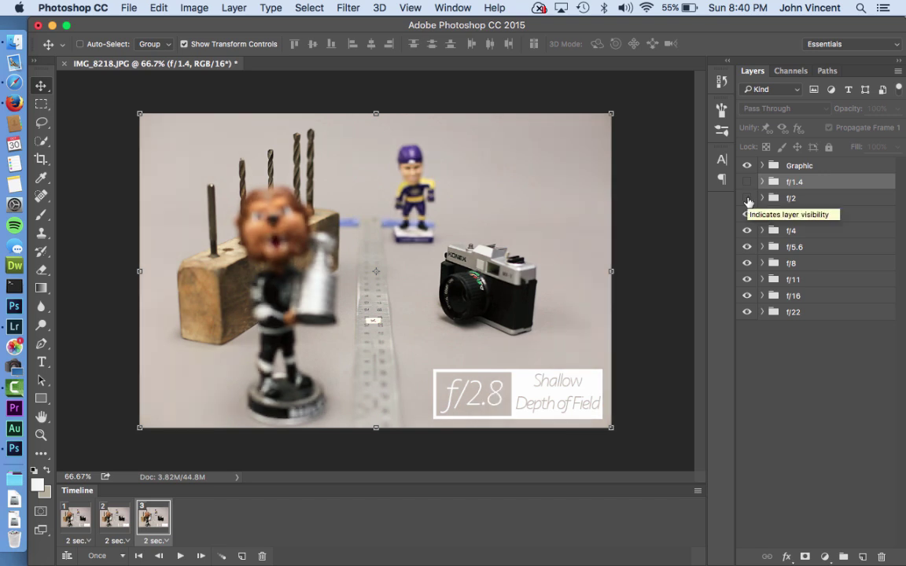
pyautogui.click(826, 199)
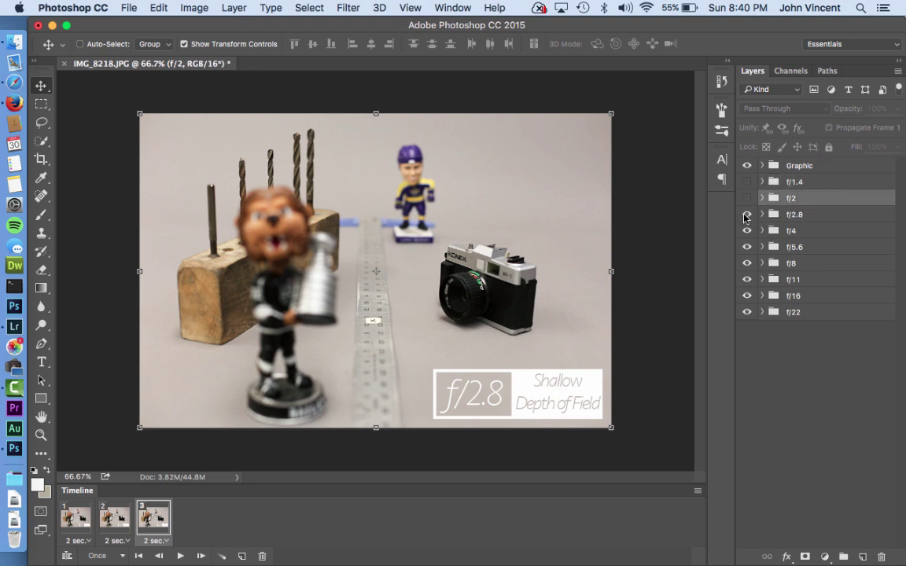
pyautogui.click(244, 557)
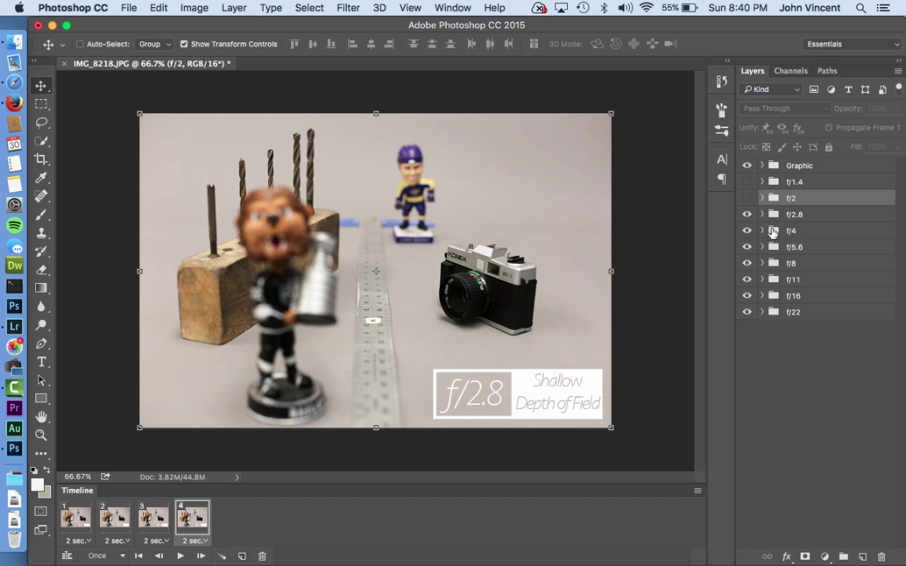
pyautogui.click(748, 214)
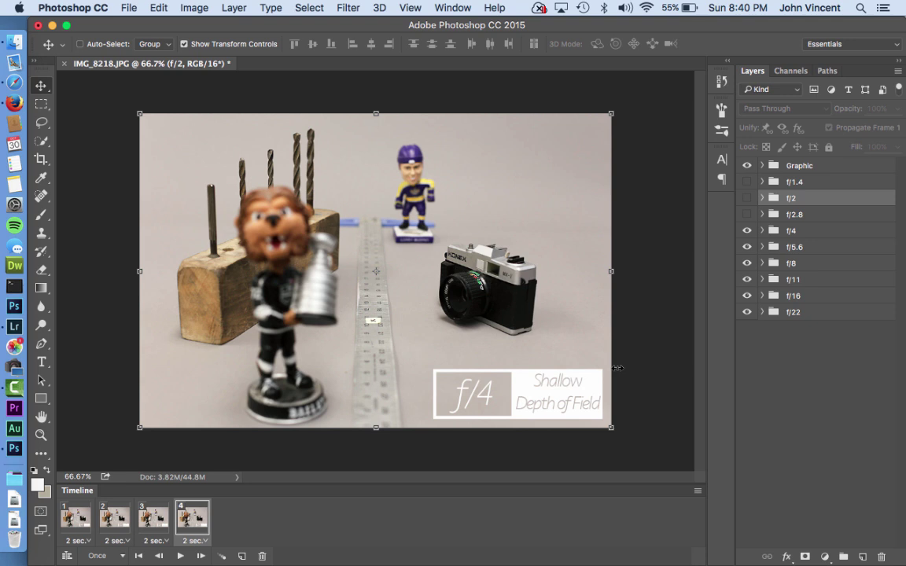
# Step: Add a fifth animation frame with the f/4 group and the Graphic group's Shallow Depth of Field caption hidden
pyautogui.click(242, 556)
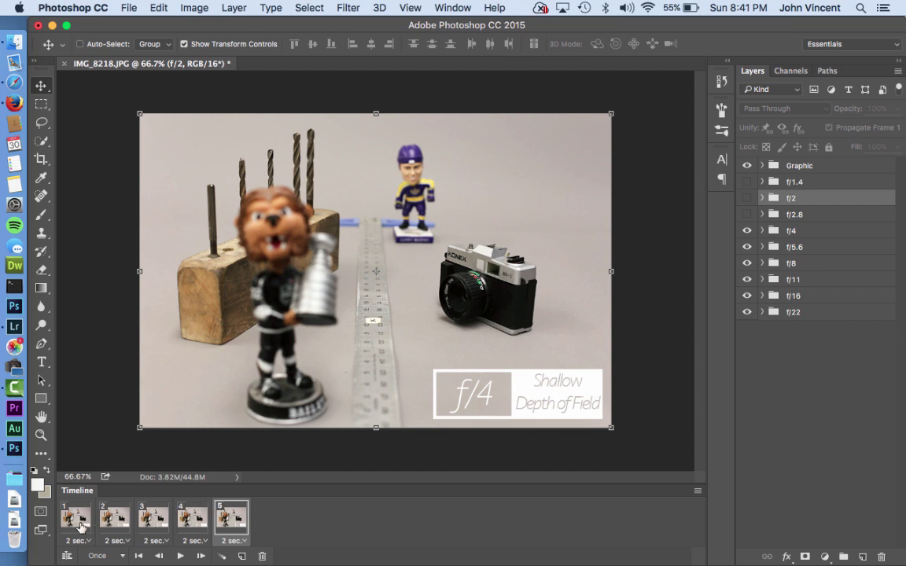
pyautogui.click(748, 232)
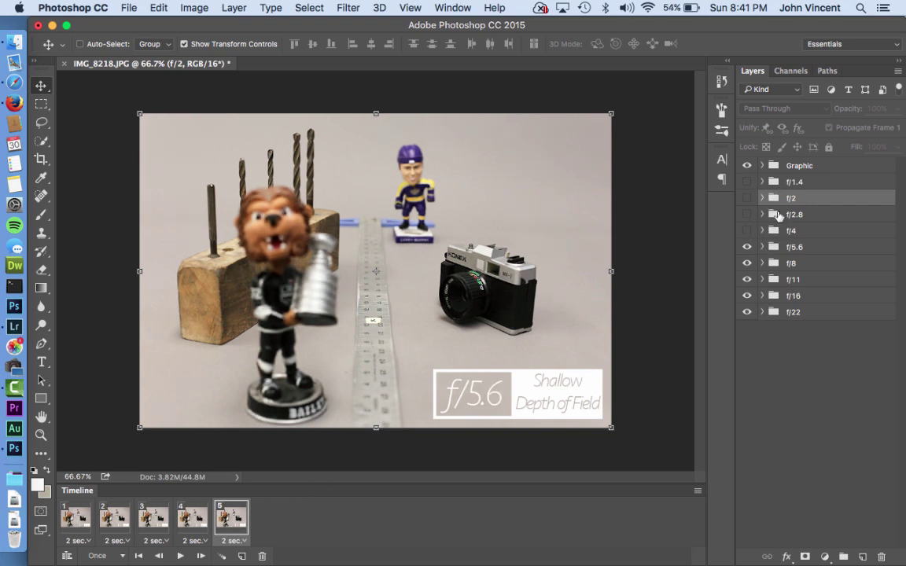
pyautogui.click(761, 165)
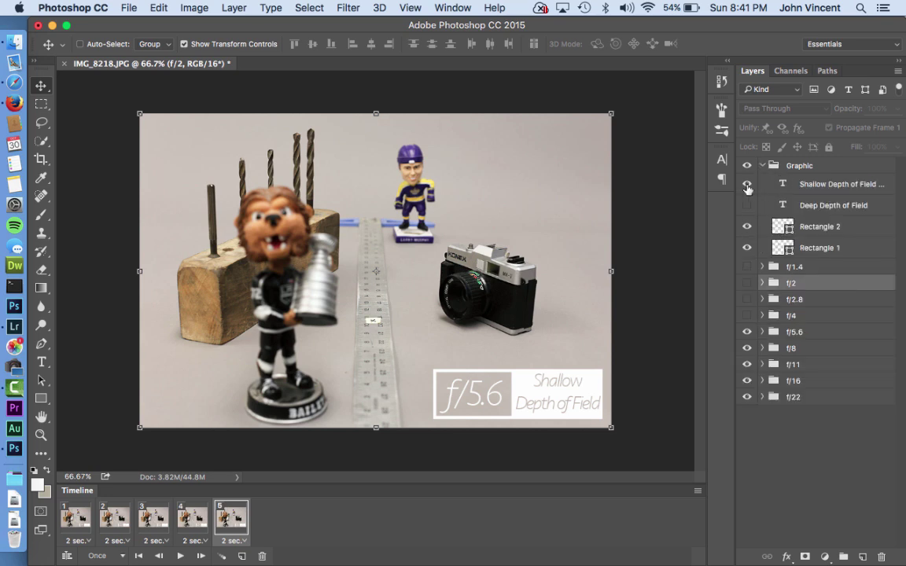
pyautogui.click(748, 185)
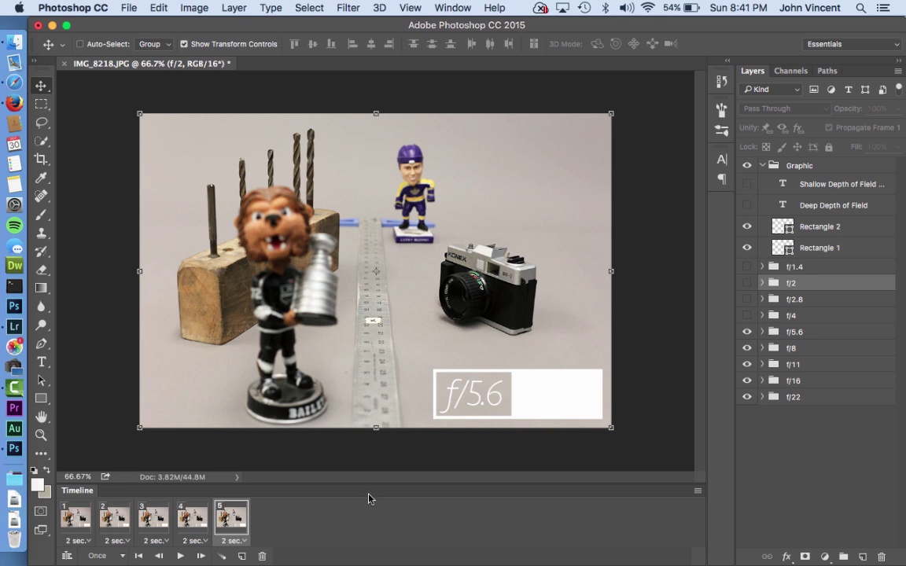
# Step: Add frames six and seven, hiding the f/5.6 group in the sixth and the f/8 group in the seventh
pyautogui.click(242, 556)
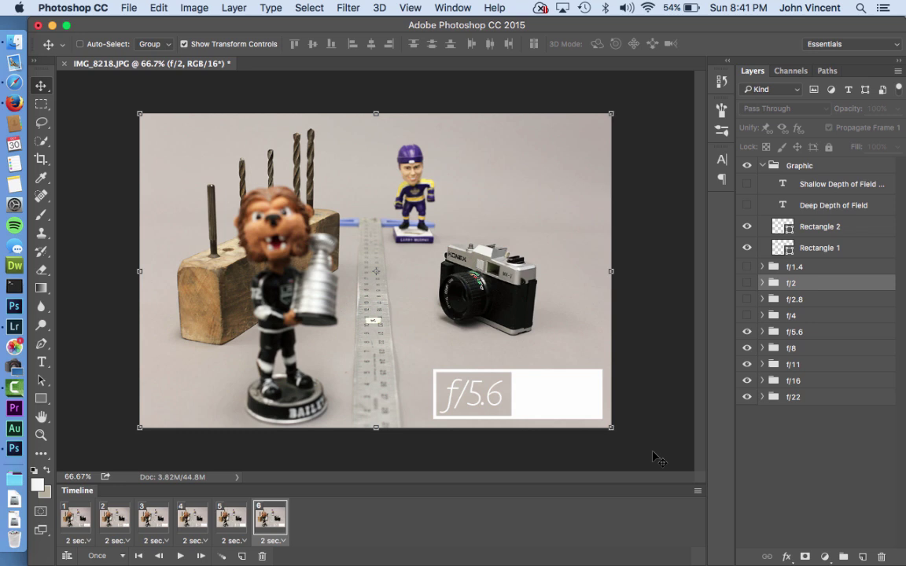
pyautogui.click(748, 332)
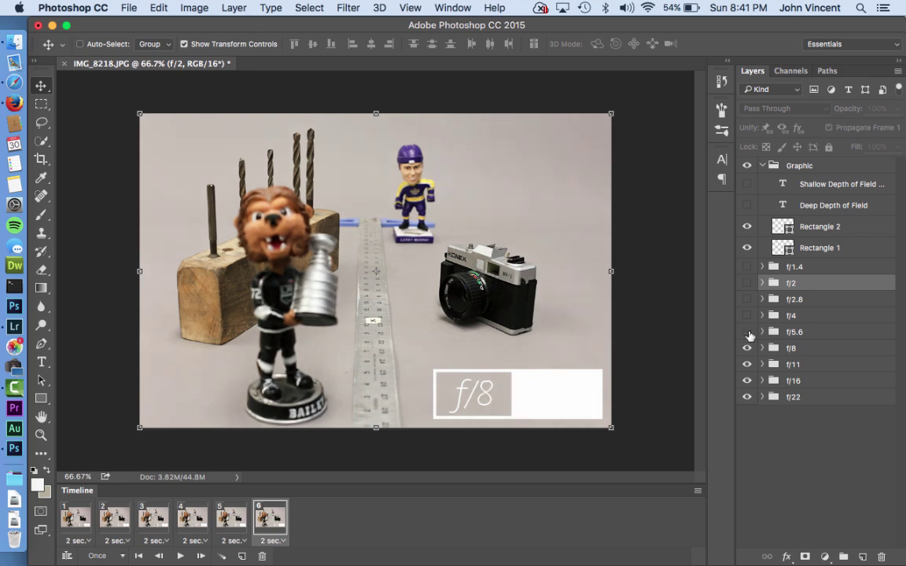
pyautogui.click(242, 556)
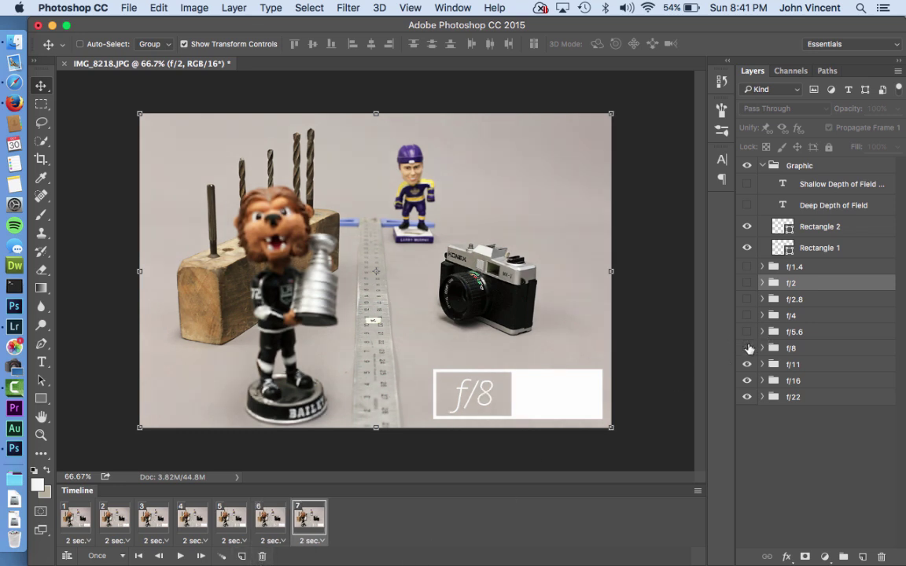
pyautogui.click(747, 348)
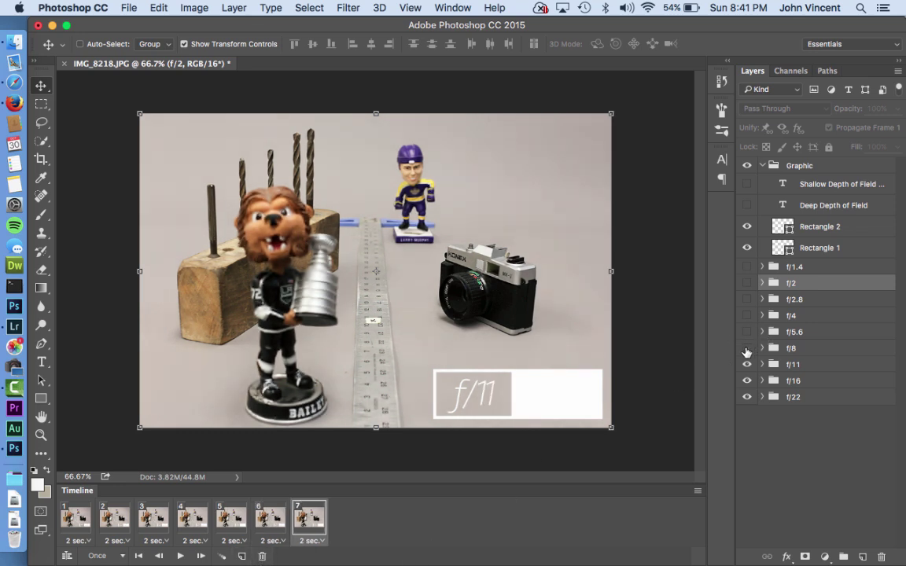
# Step: Add an eighth animation frame and show the Deep Depth of Field caption in it
pyautogui.click(242, 556)
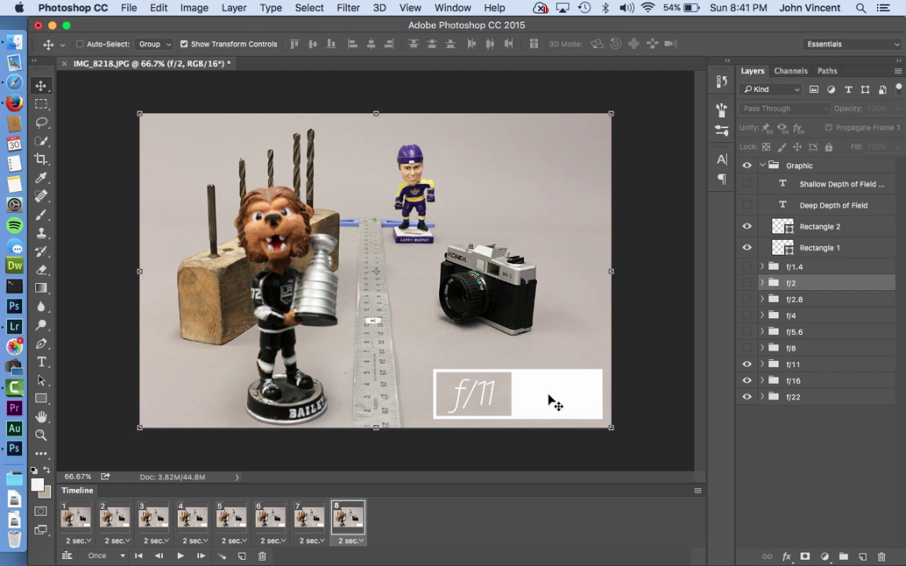
pyautogui.click(748, 206)
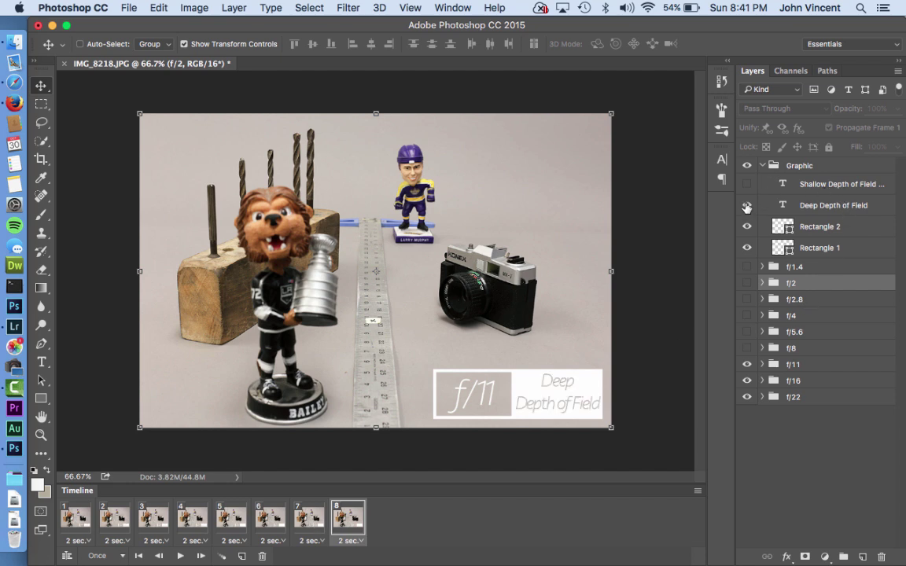
# Step: Delete the selected f/2 layer group and remove the eighth frame from the animation
pyautogui.click(311, 517)
pyautogui.click(348, 520)
pyautogui.press('Delete')
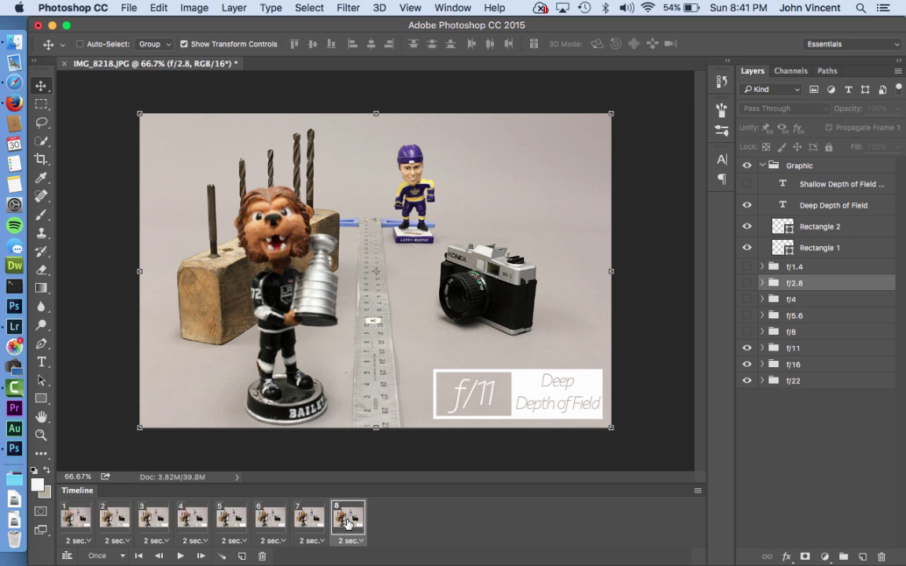
pyautogui.moveTo(349, 523); pyautogui.dragTo(265, 556)
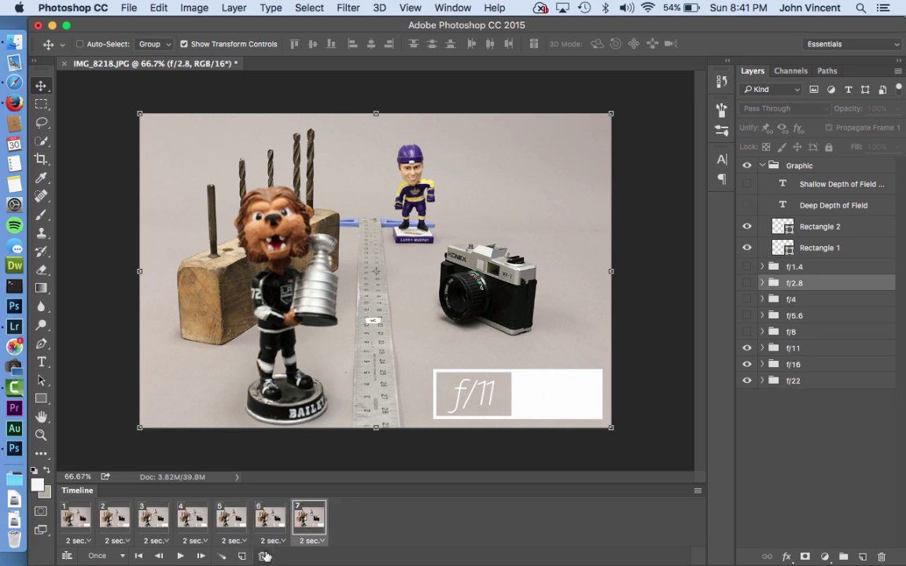
# Step: Show the Deep Depth of Field caption in frame seven, and add frames eight and nine with f/11 and f/16 hidden in turn
pyautogui.click(747, 205)
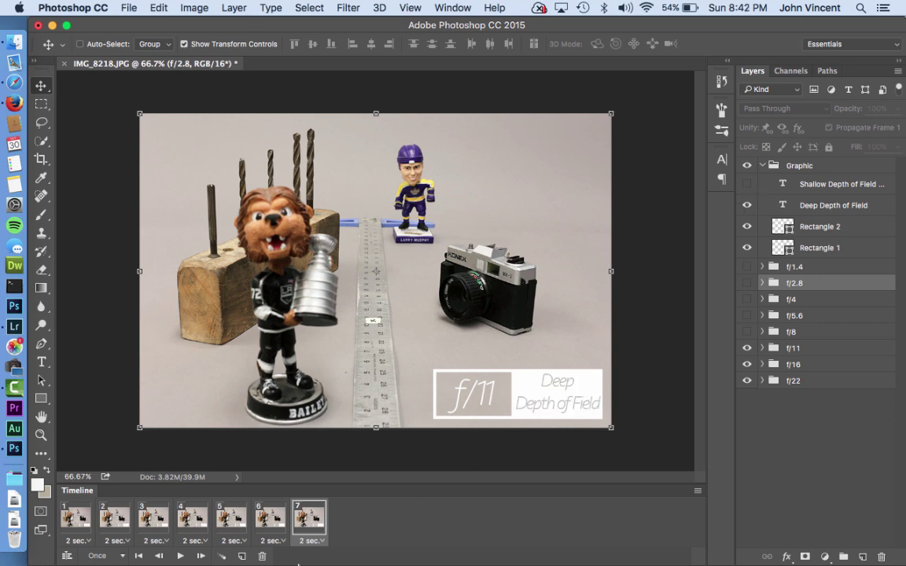
pyautogui.click(242, 556)
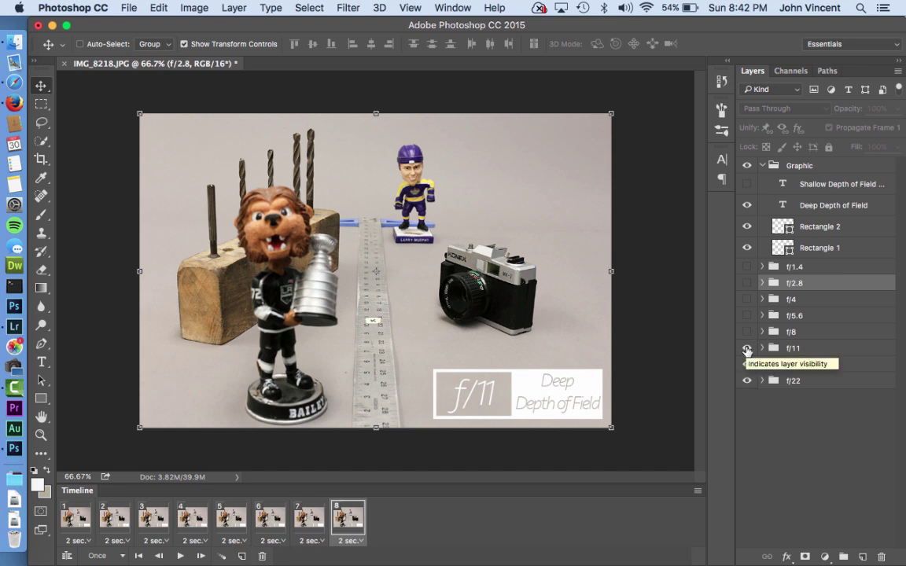
pyautogui.click(748, 348)
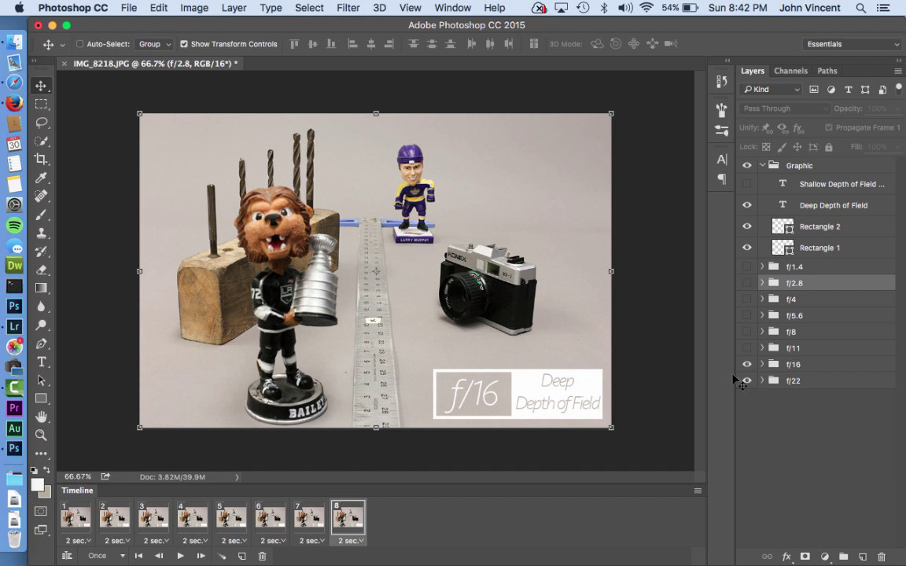
pyautogui.click(242, 556)
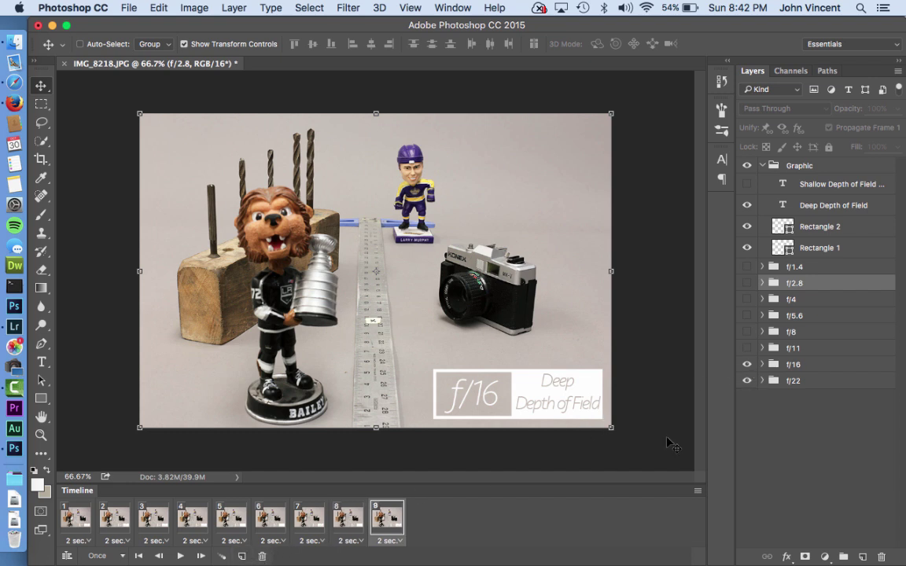
pyautogui.click(747, 365)
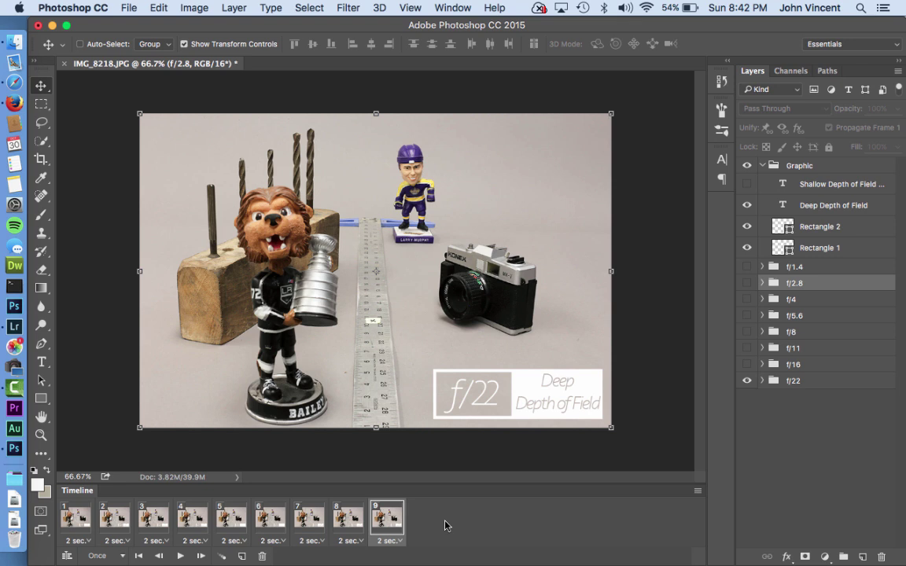
# Step: Play the animation from the first frame to check the sequence
pyautogui.click(75, 518)
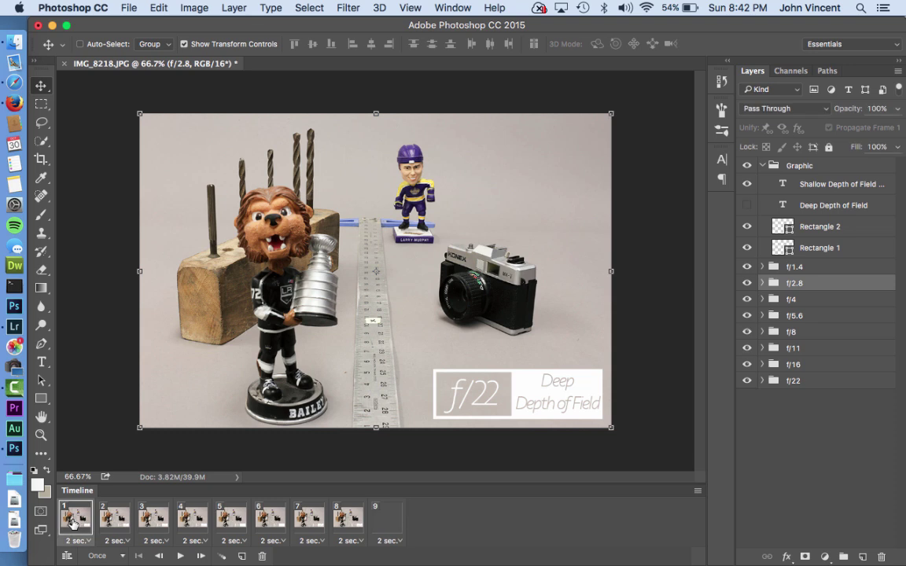
pyautogui.click(180, 556)
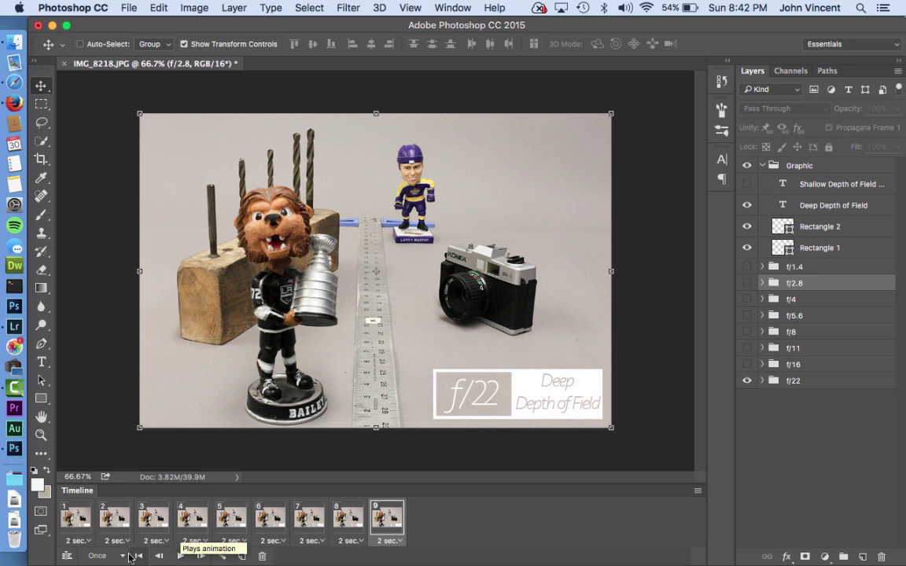
# Step: Convert the frame animation to a video timeline and set up a video render named Aperture Stops.mp4
pyautogui.click(68, 557)
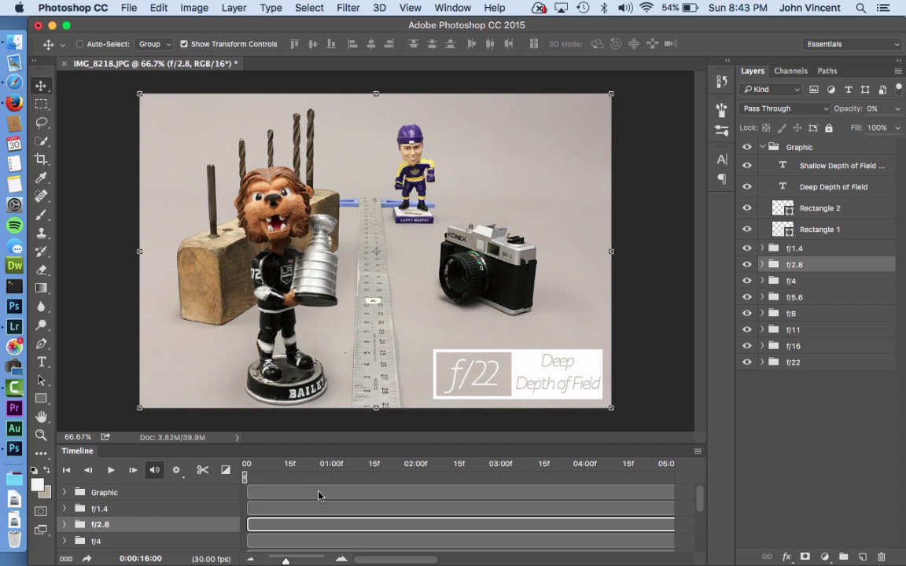
pyautogui.click(698, 453)
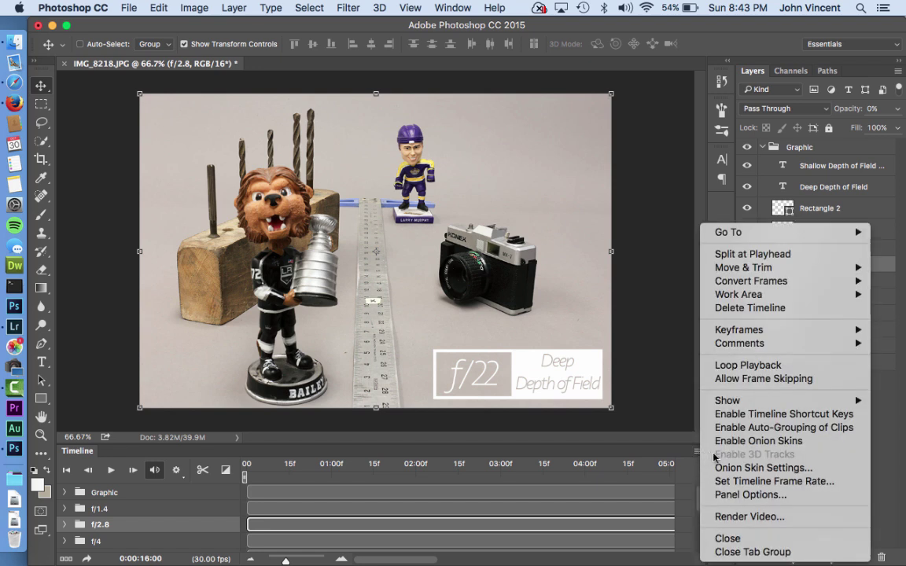
pyautogui.click(748, 516)
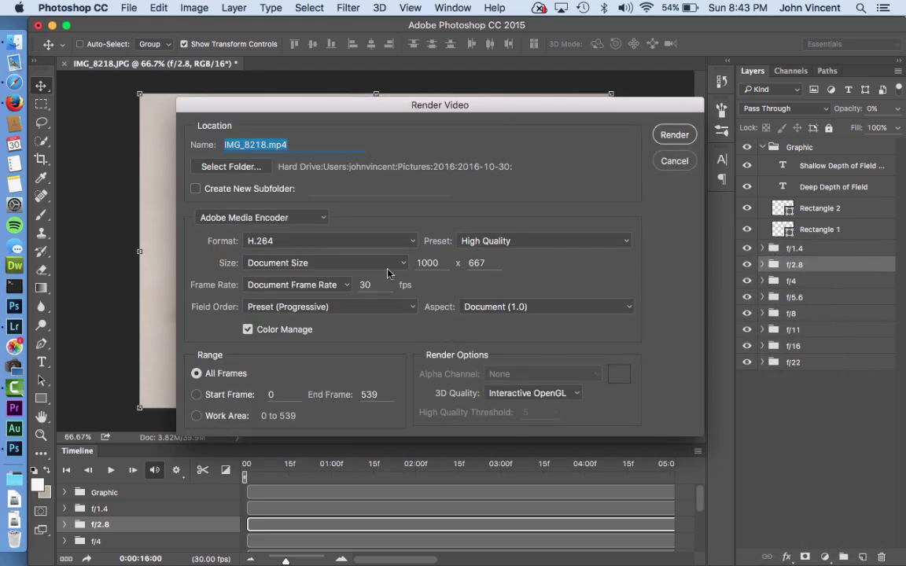
pyautogui.doubleClick(252, 145)
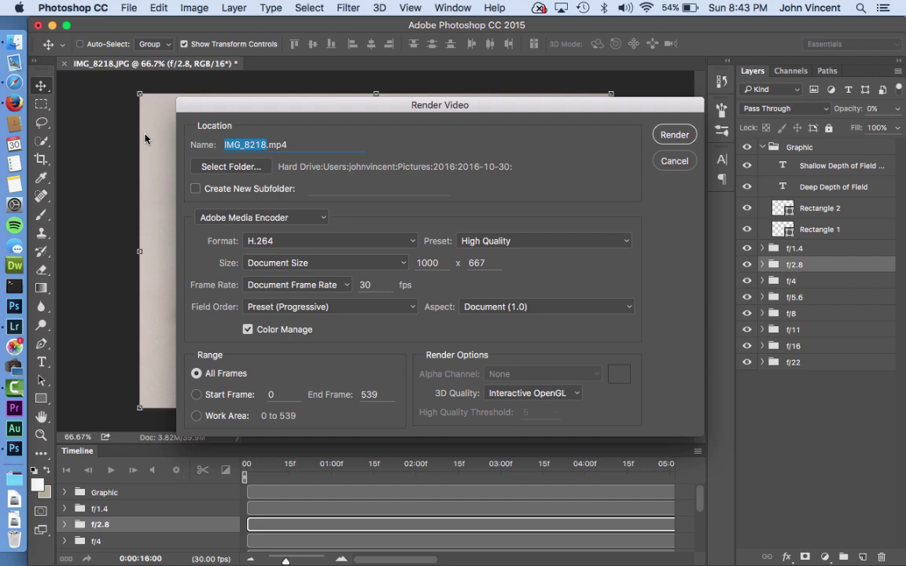
pyautogui.write('Aperture Stops')
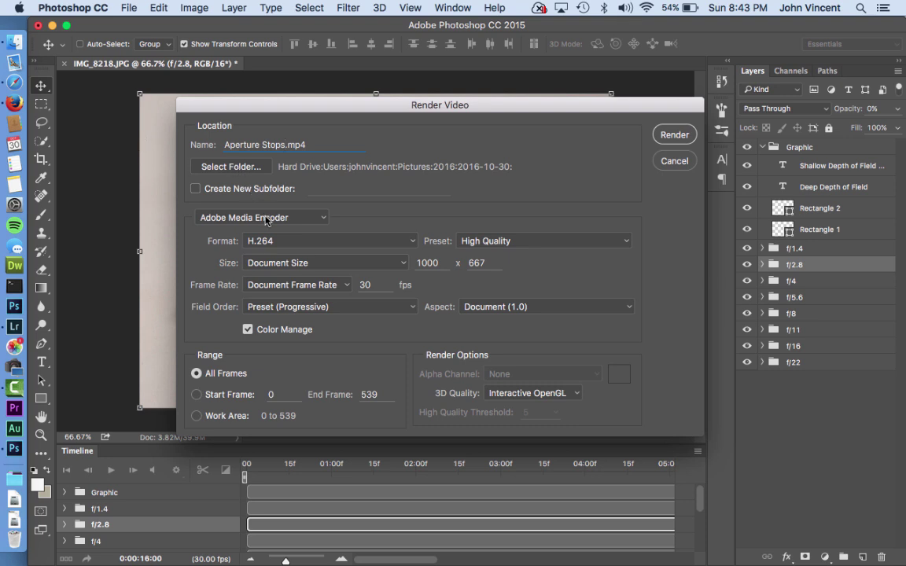
# Step: Check the format and encoder choices, and render the video with Adobe Media Encoder in H.264 format
pyautogui.click(285, 241)
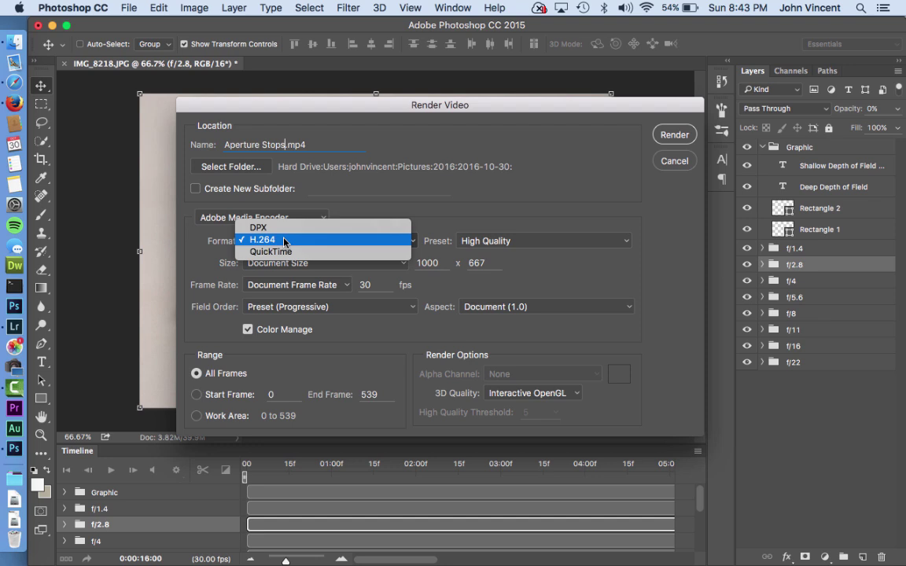
pyautogui.click(344, 212)
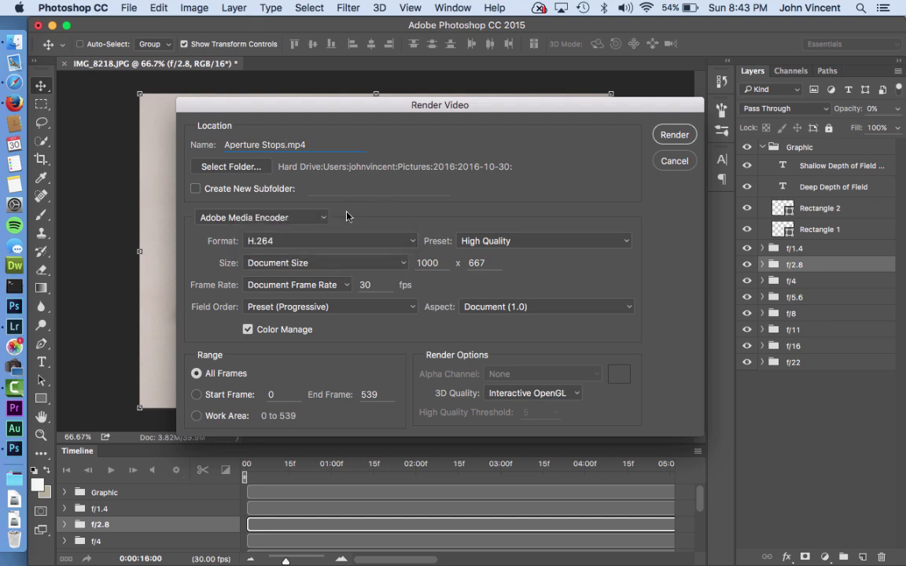
pyautogui.click(325, 218)
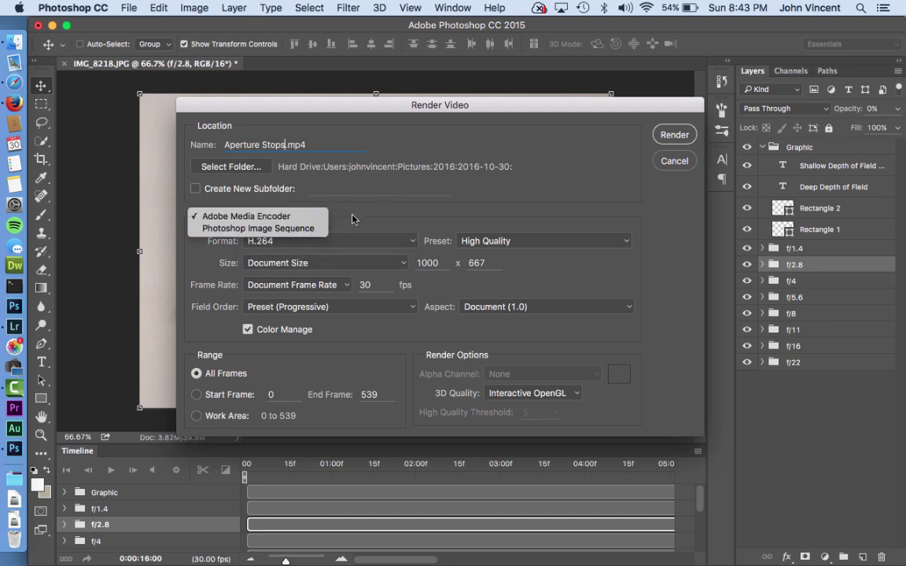
pyautogui.click(301, 217)
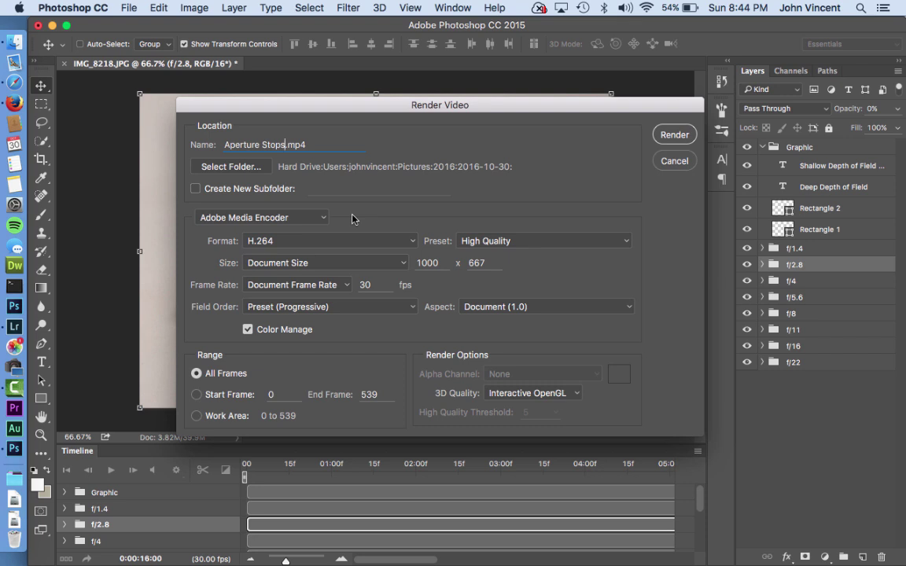
pyautogui.click(674, 135)
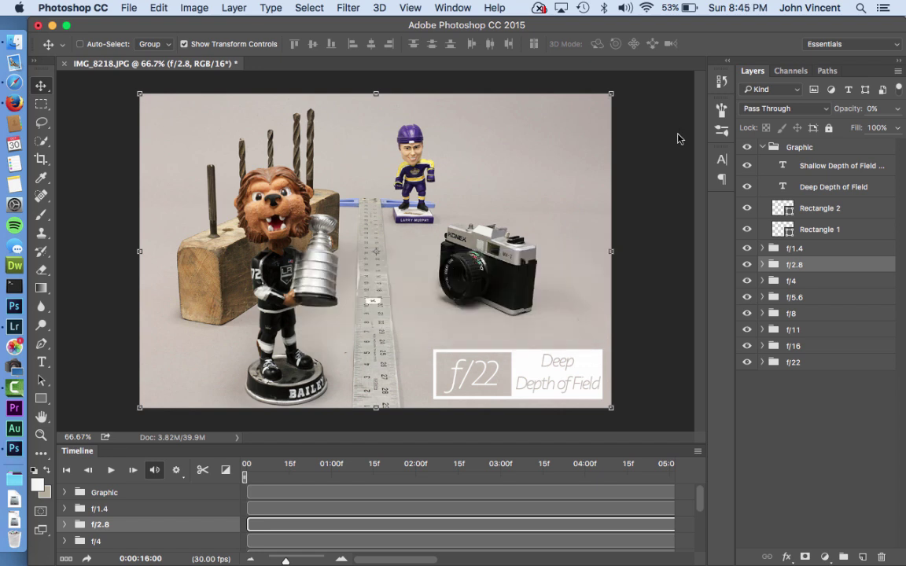
# Step: Switch to Finder, find the rendered Aperture Stops.mp4 among all files, and play it in QuickTime Player
pyautogui.click(16, 43)
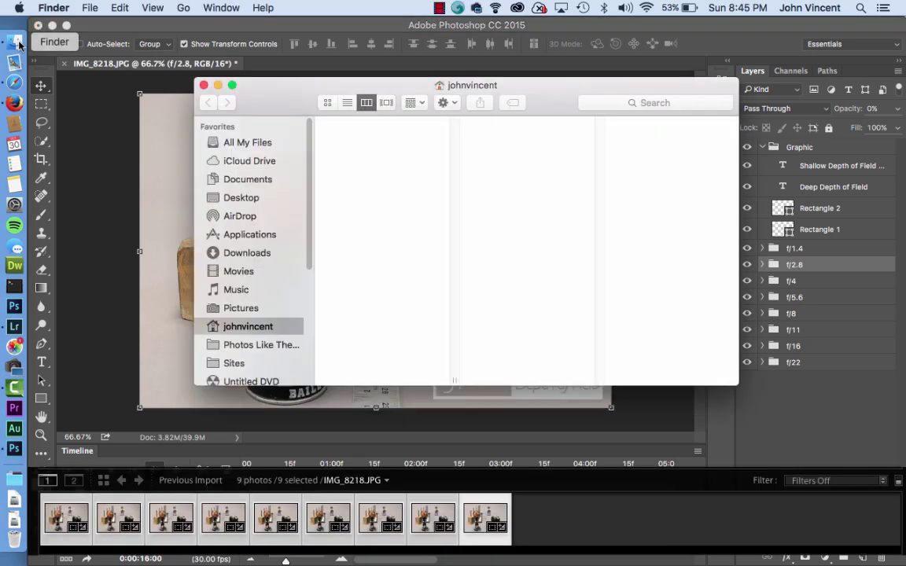
pyautogui.click(282, 144)
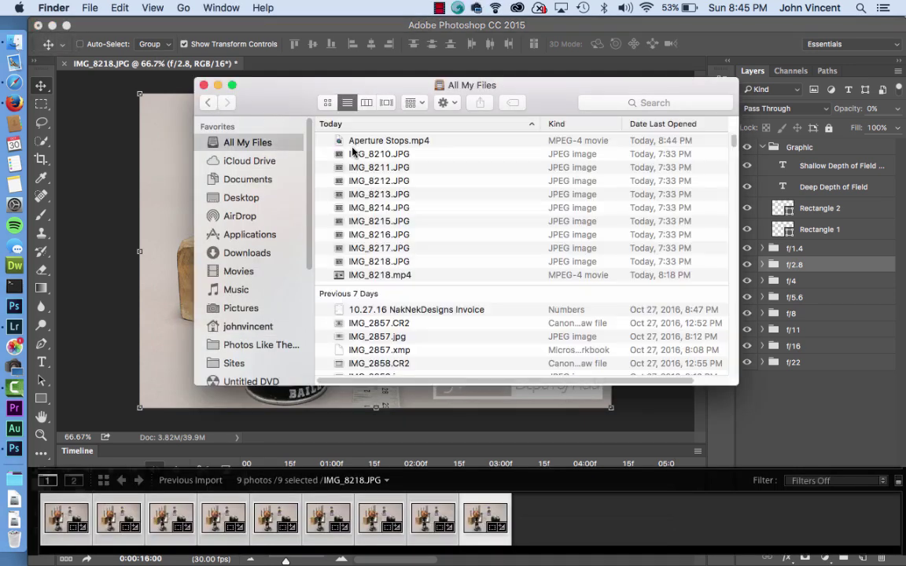
pyautogui.click(415, 141)
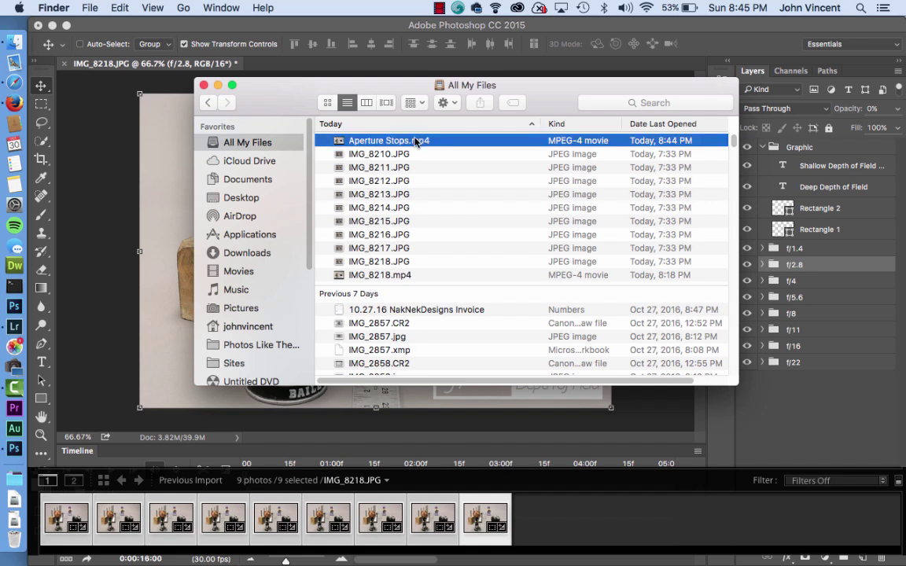
pyautogui.doubleClick(374, 144)
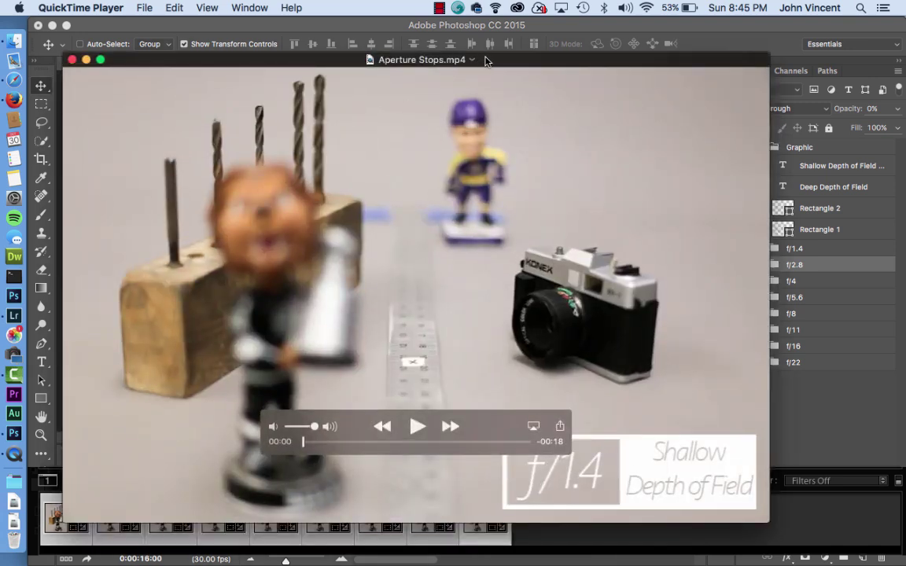
pyautogui.click(419, 427)
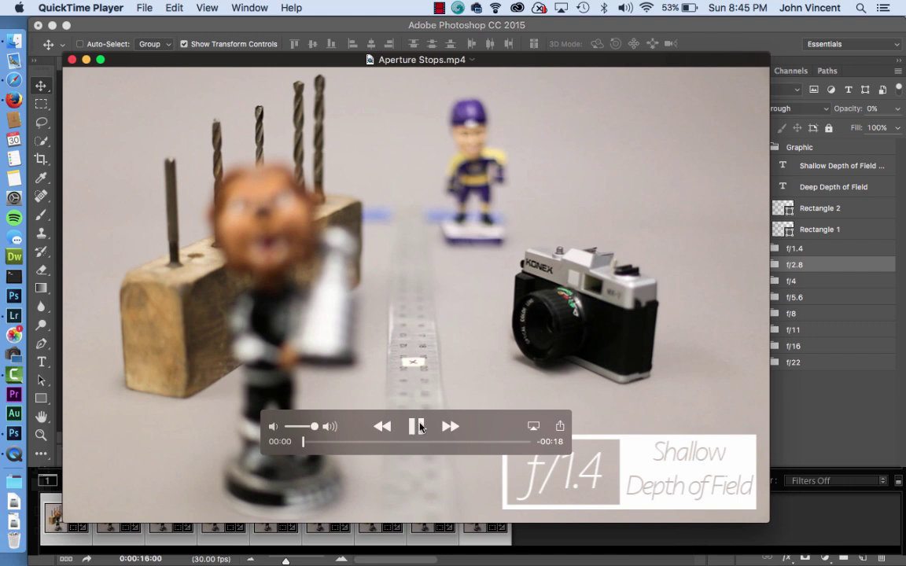